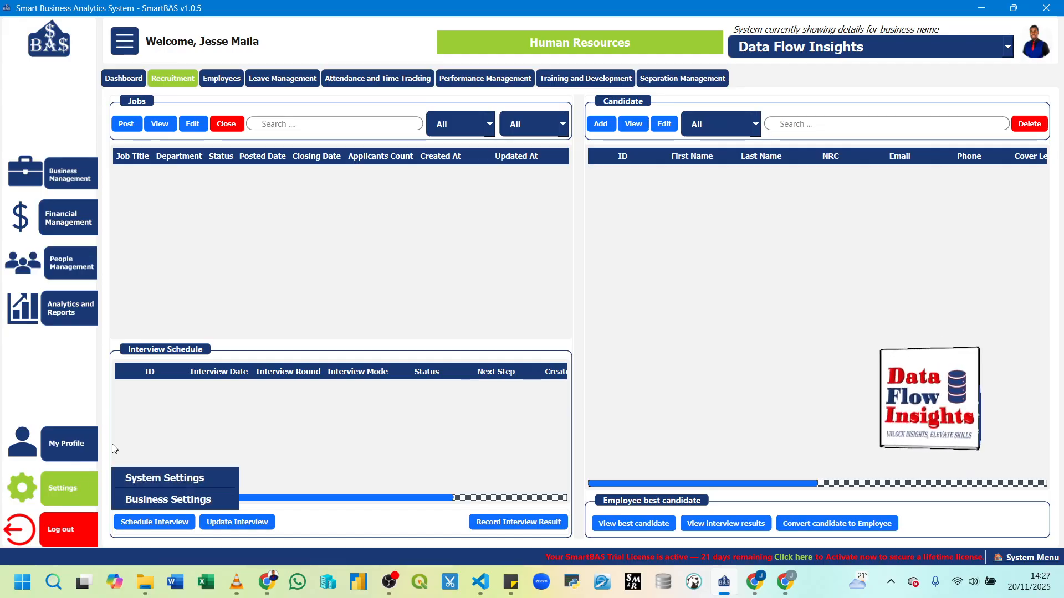
# Step: Go to Business Settings, list the businesses, and select SmartBAS to view its departments
pyautogui.click(167, 499)
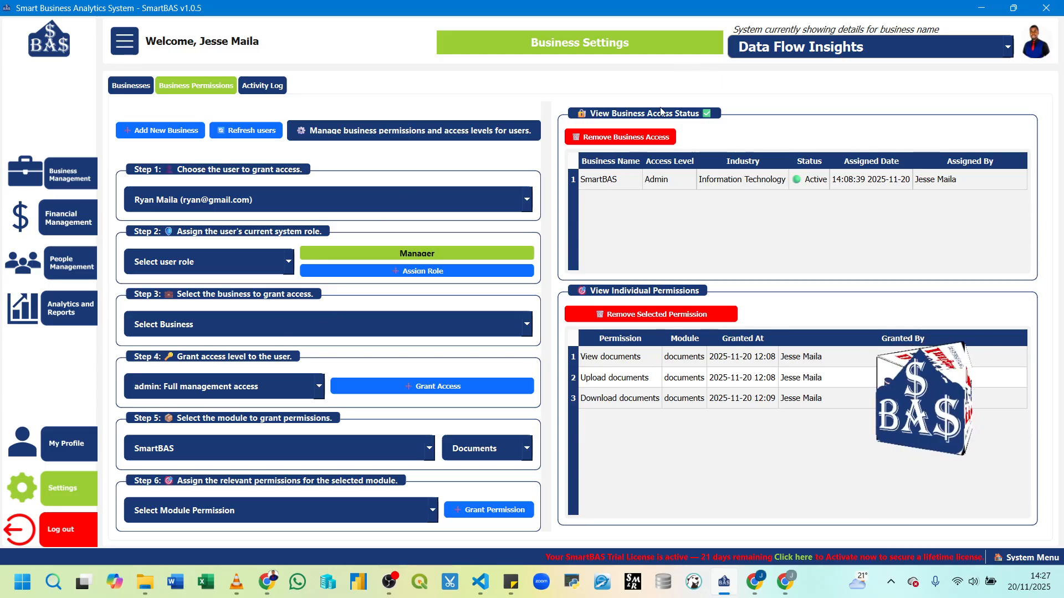
pyautogui.click(138, 85)
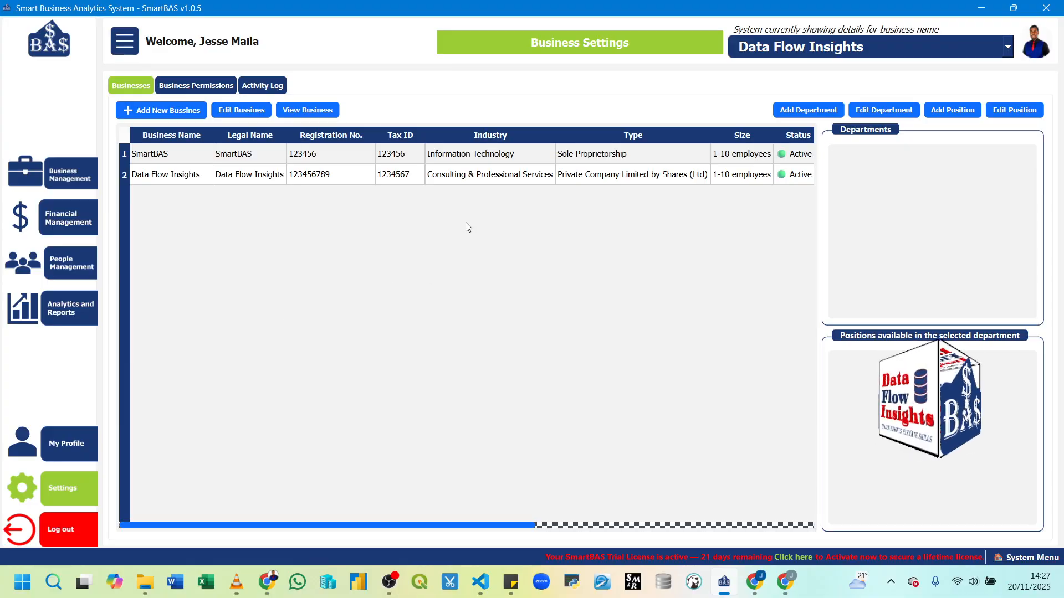
pyautogui.click(247, 161)
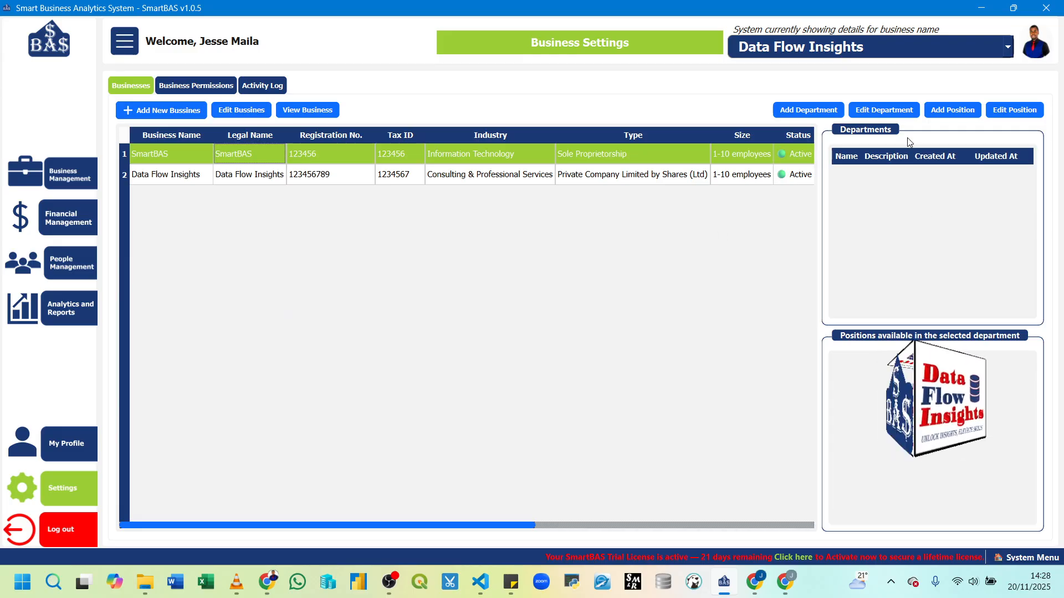
# Step: Save a new 'Human Resource' department described as 'This departments deals with human relations'
pyautogui.click(830, 112)
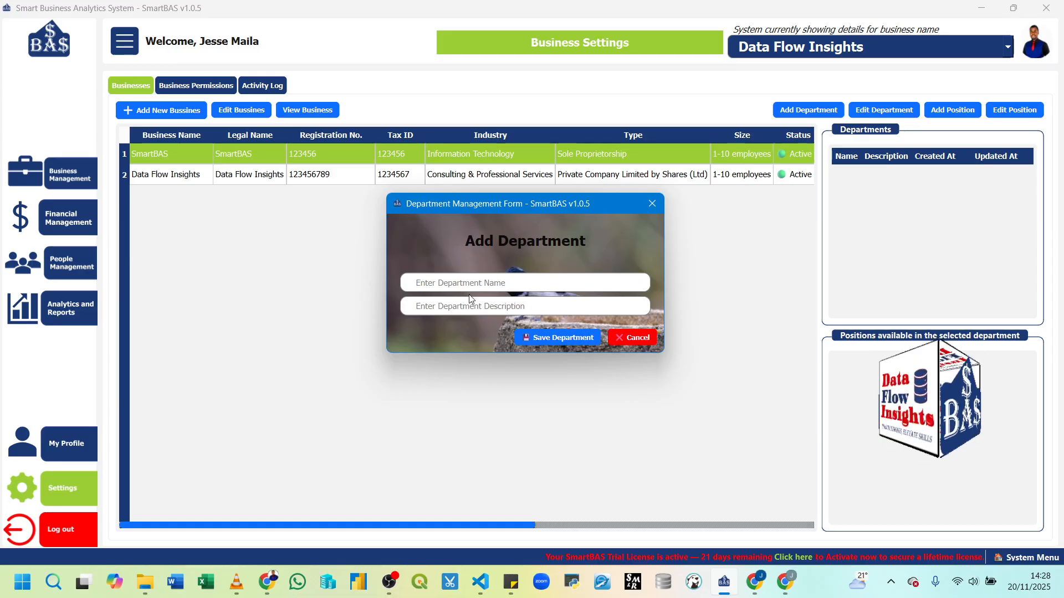
pyautogui.write('Human')
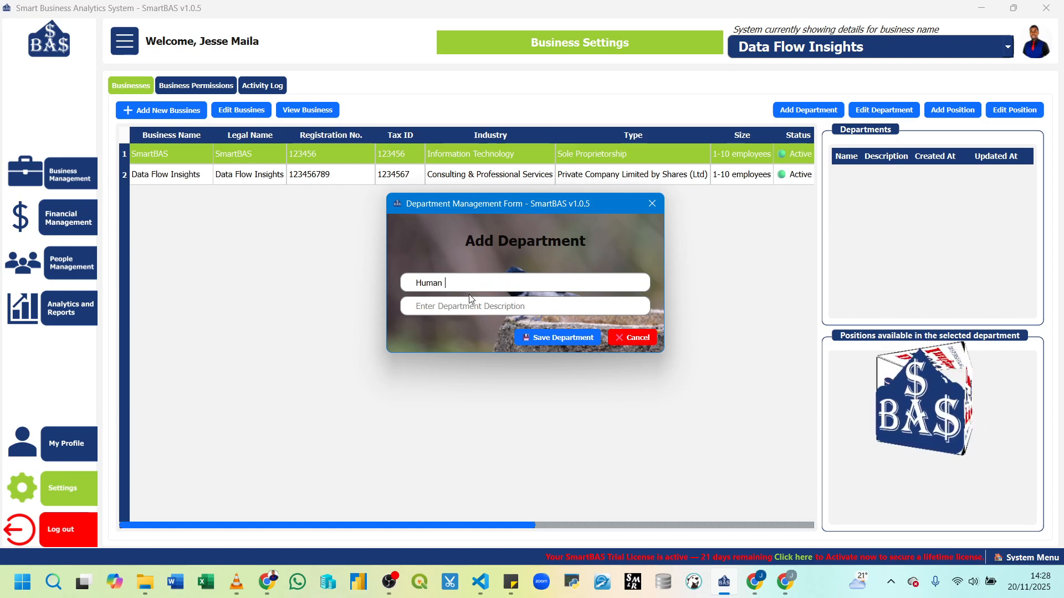
pyautogui.write(' Resources')
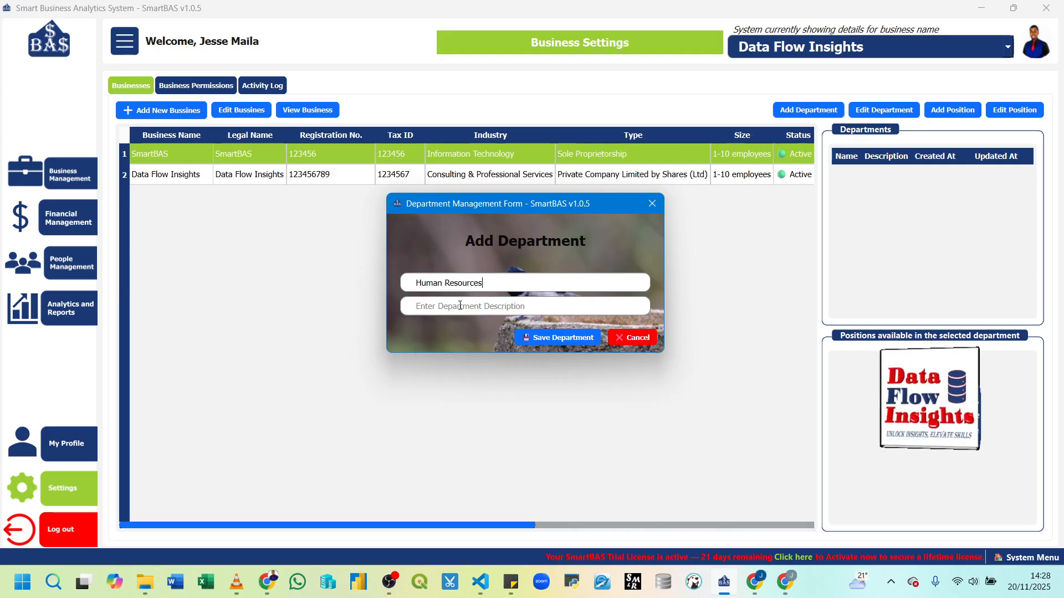
pyautogui.click(460, 305)
pyautogui.write('This de')
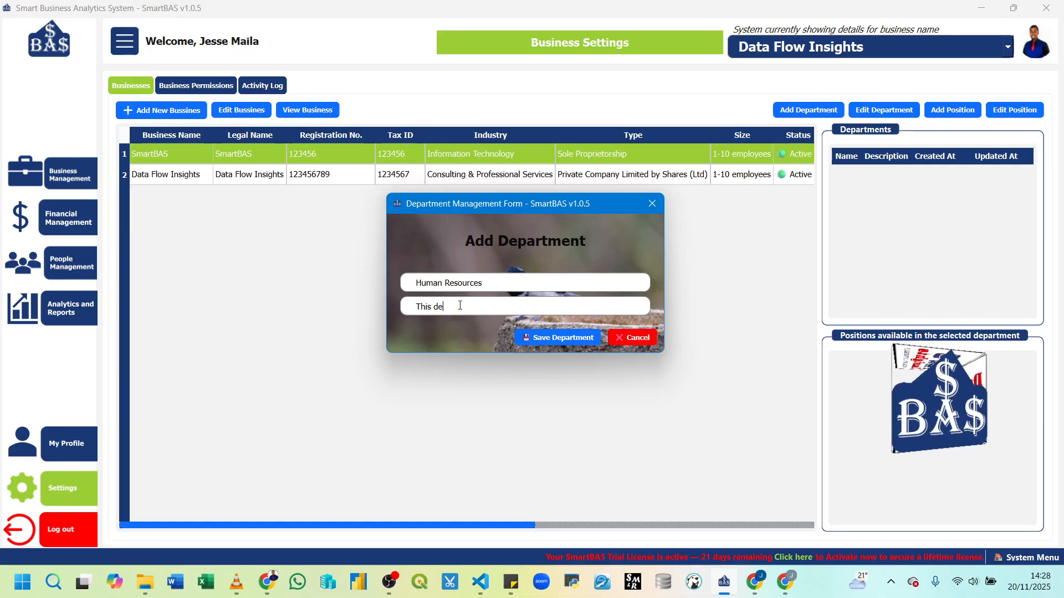
pyautogui.write('partments')
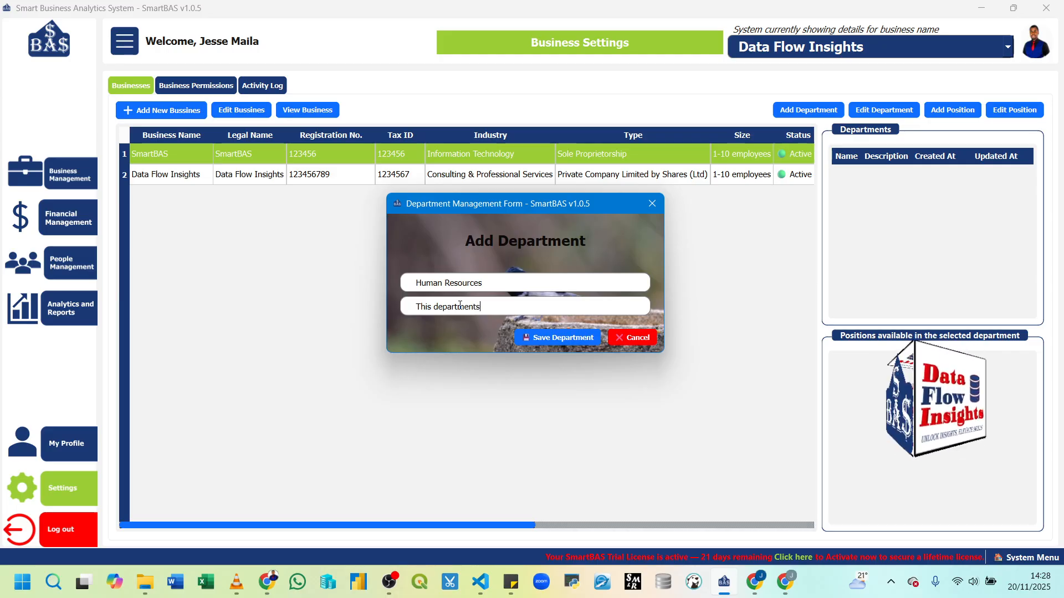
pyautogui.write(' dela')
pyautogui.press('BackSpace')
pyautogui.press('BackSpace')
pyautogui.write('a')
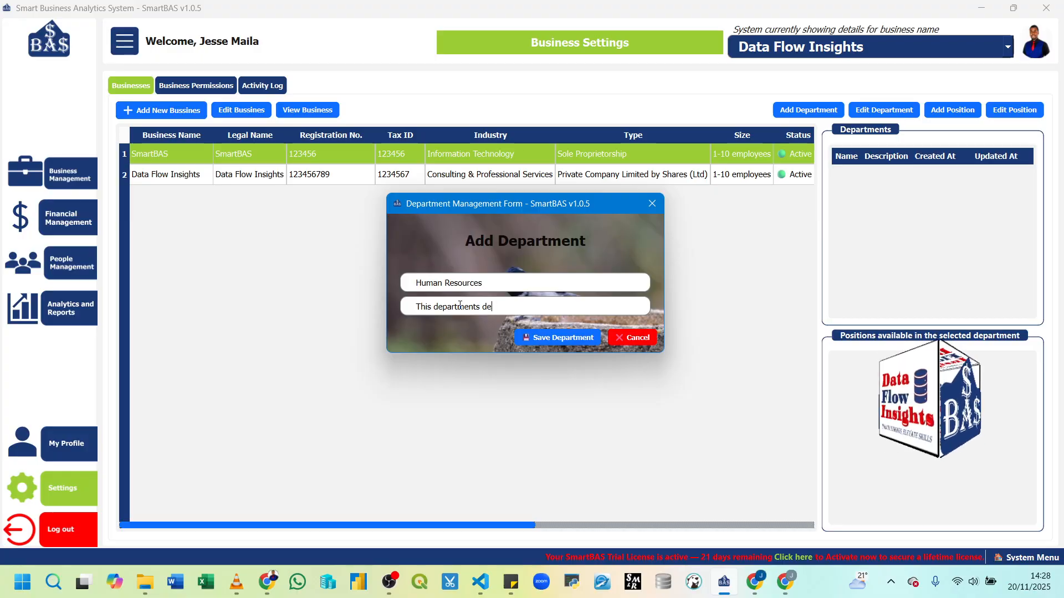
pyautogui.write('ls w')
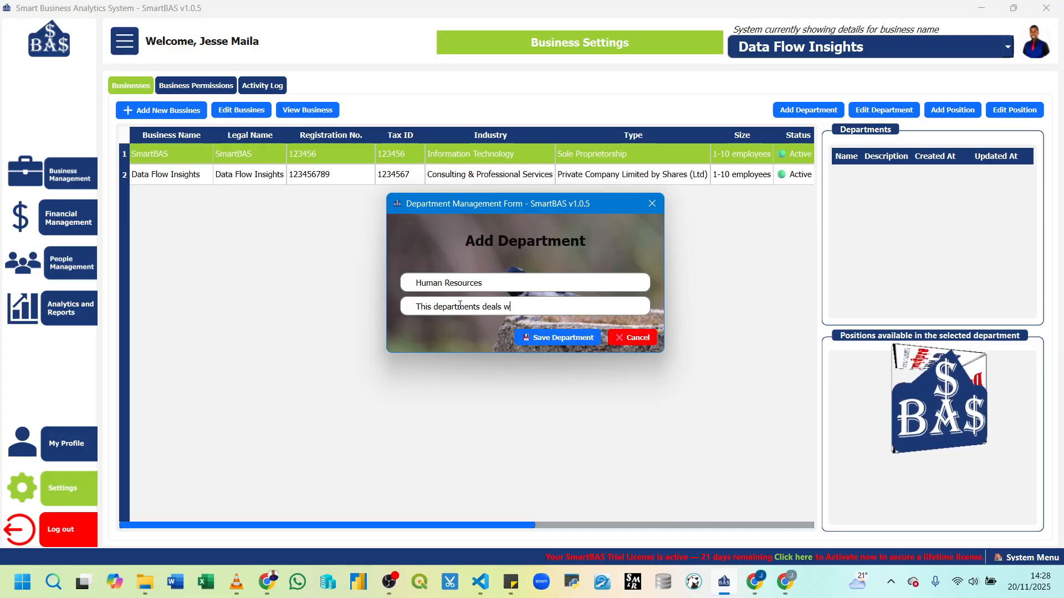
pyautogui.write('ith huma')
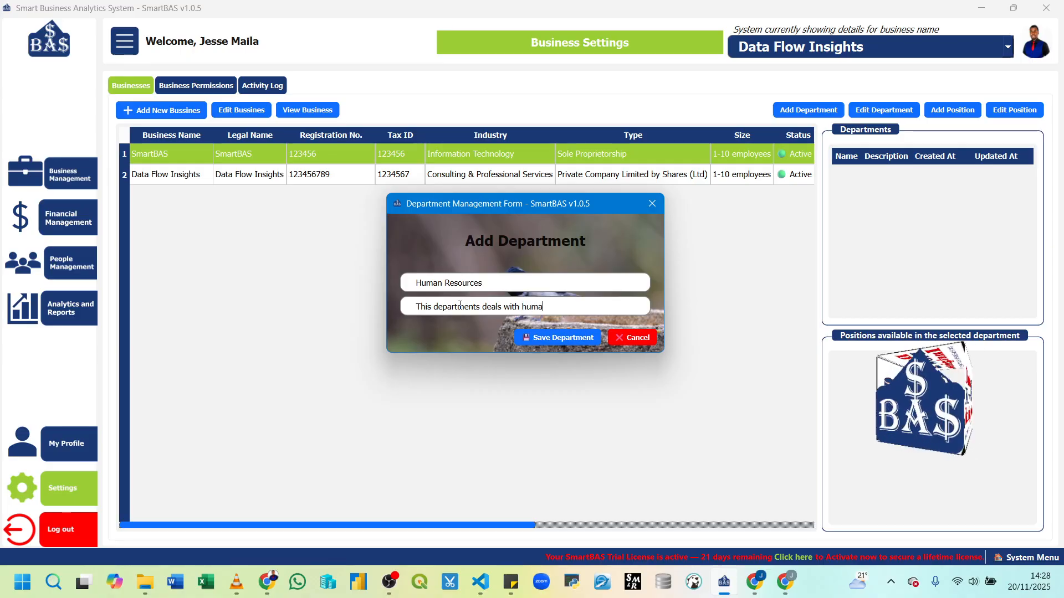
pyautogui.write('n relat')
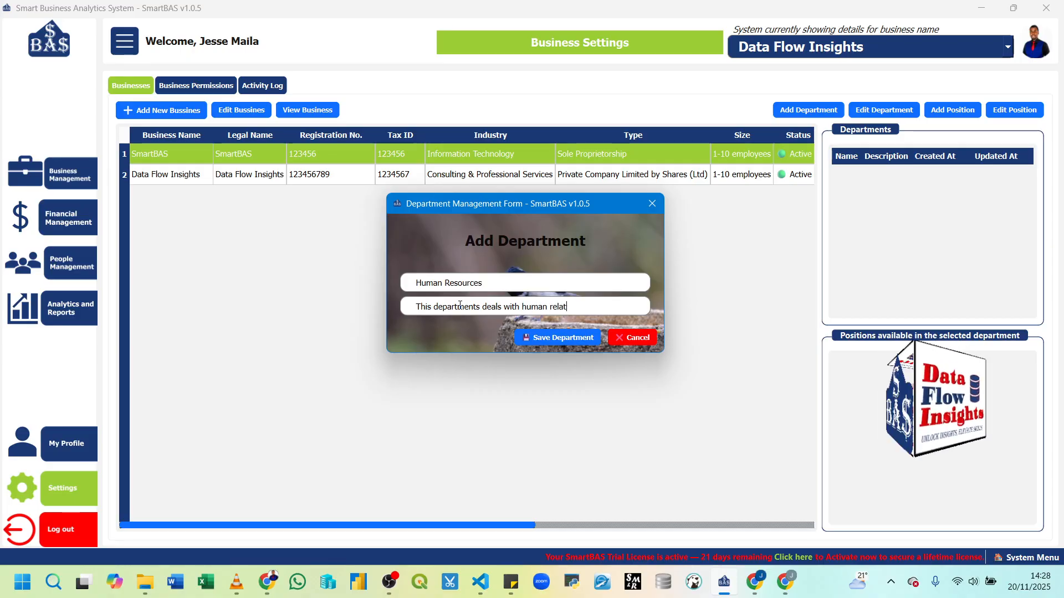
pyautogui.write('ion')
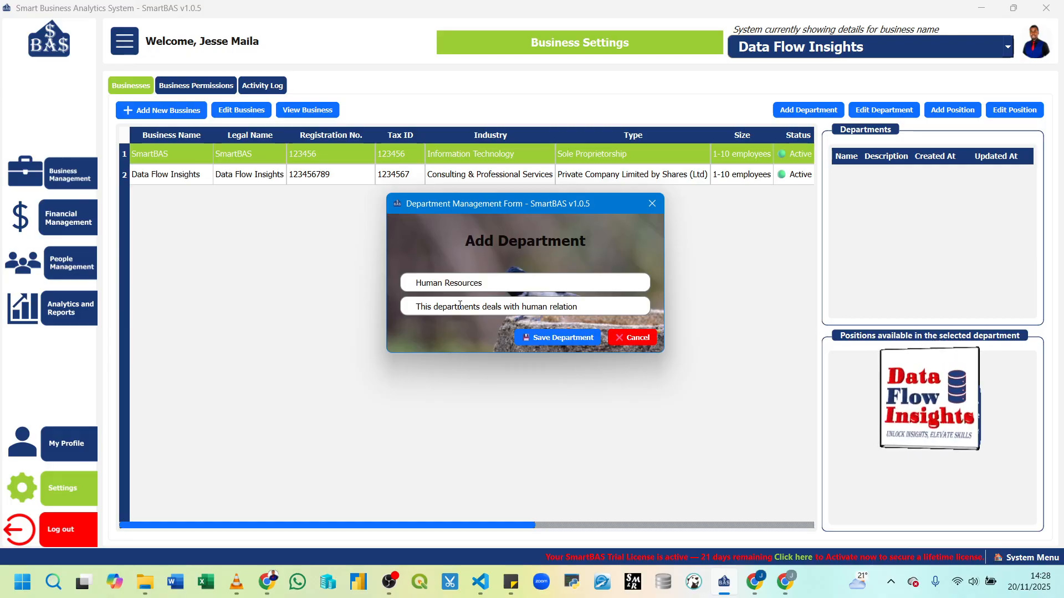
pyautogui.write('s')
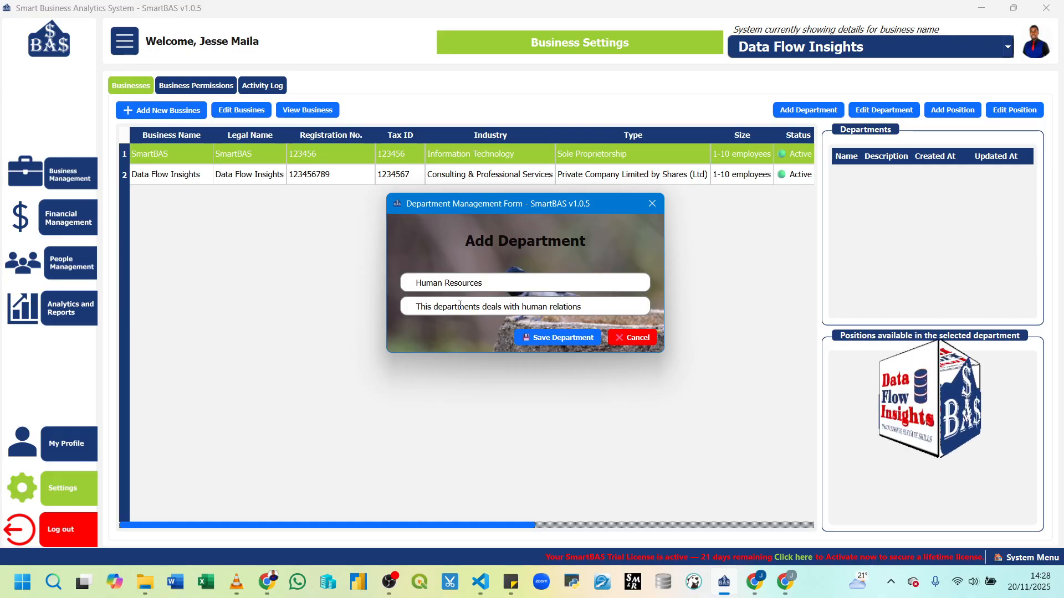
pyautogui.click(552, 337)
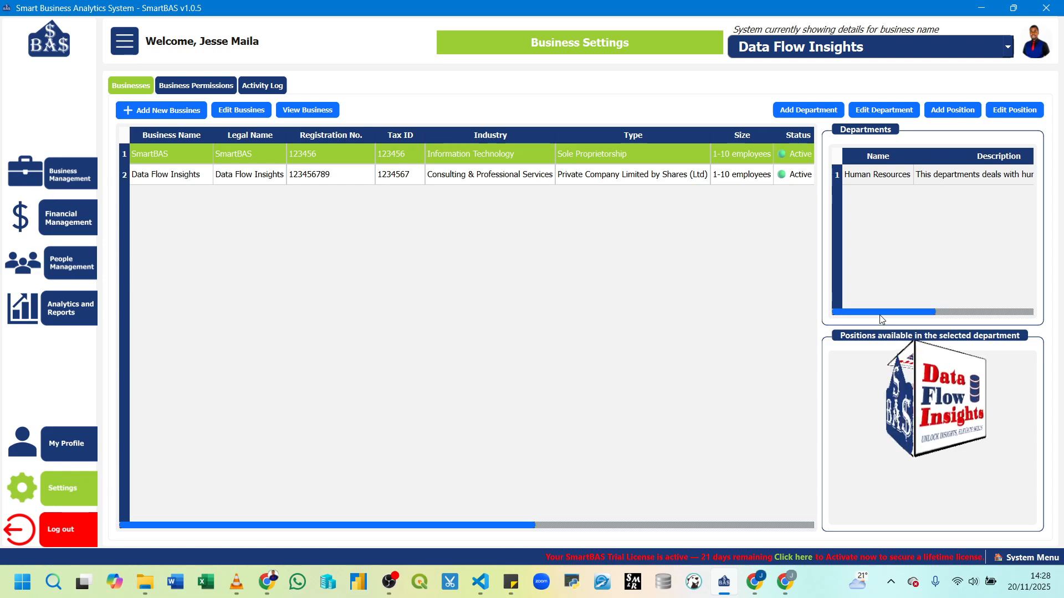
# Step: Under Human Resources, save a 'Human Resource Manager' position: 'This position leads the human resource department'
pyautogui.moveTo(853, 310); pyautogui.dragTo(821, 321)
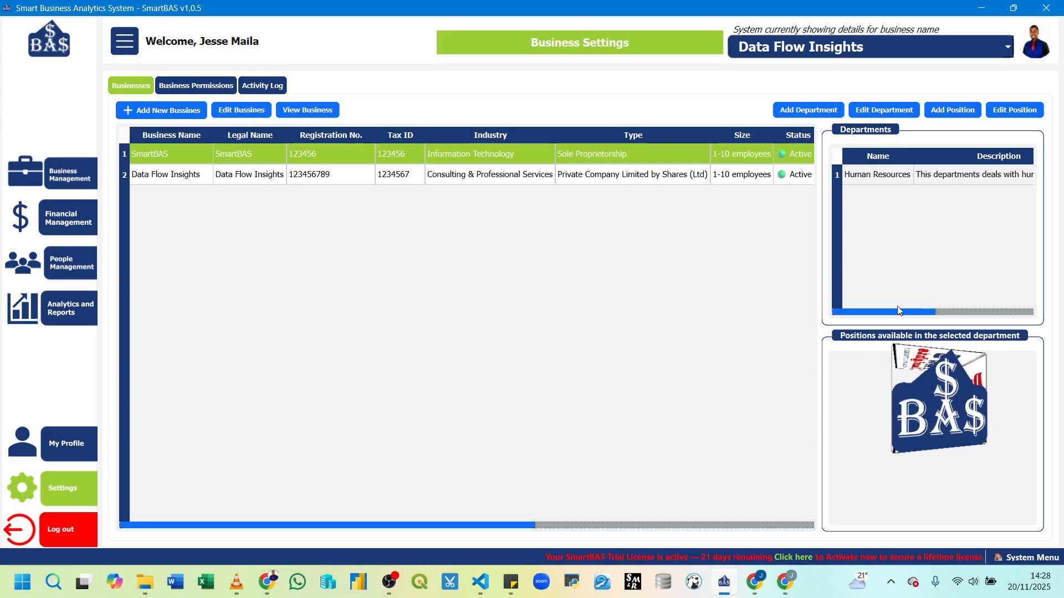
pyautogui.click(890, 176)
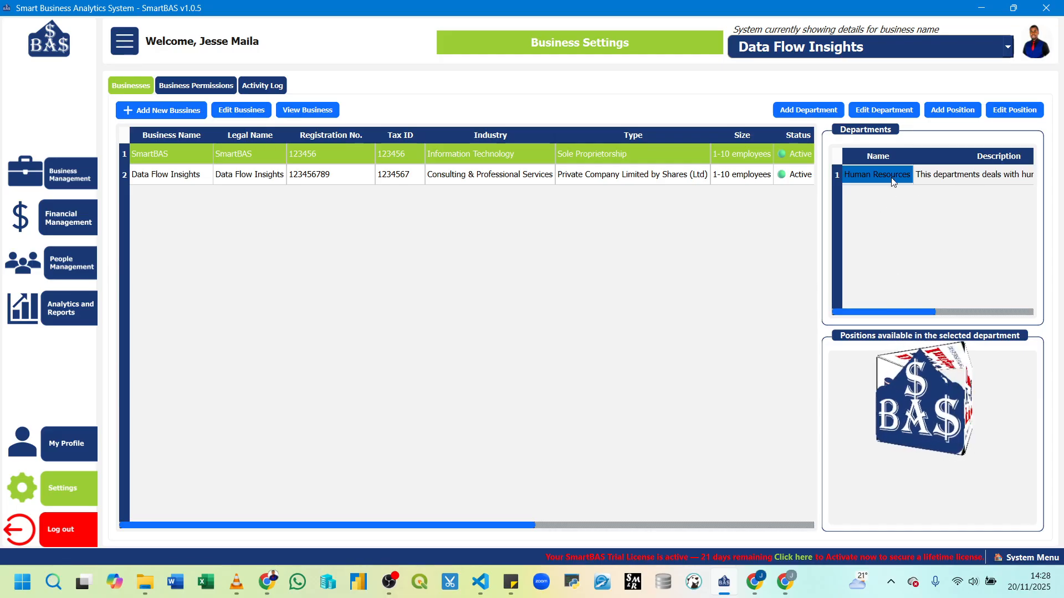
pyautogui.click(954, 109)
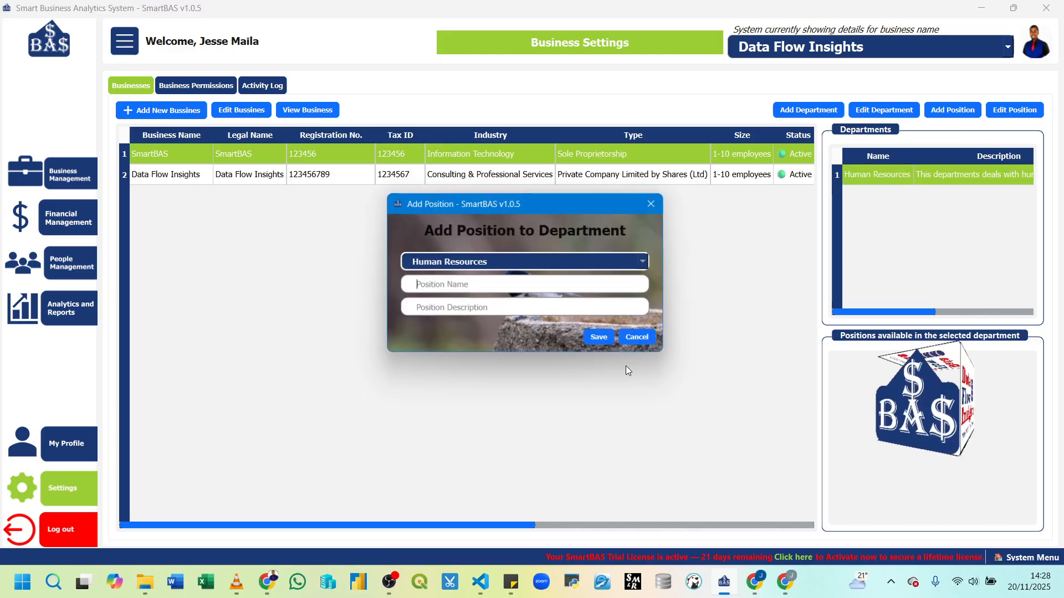
pyautogui.click(475, 285)
pyautogui.write('M')
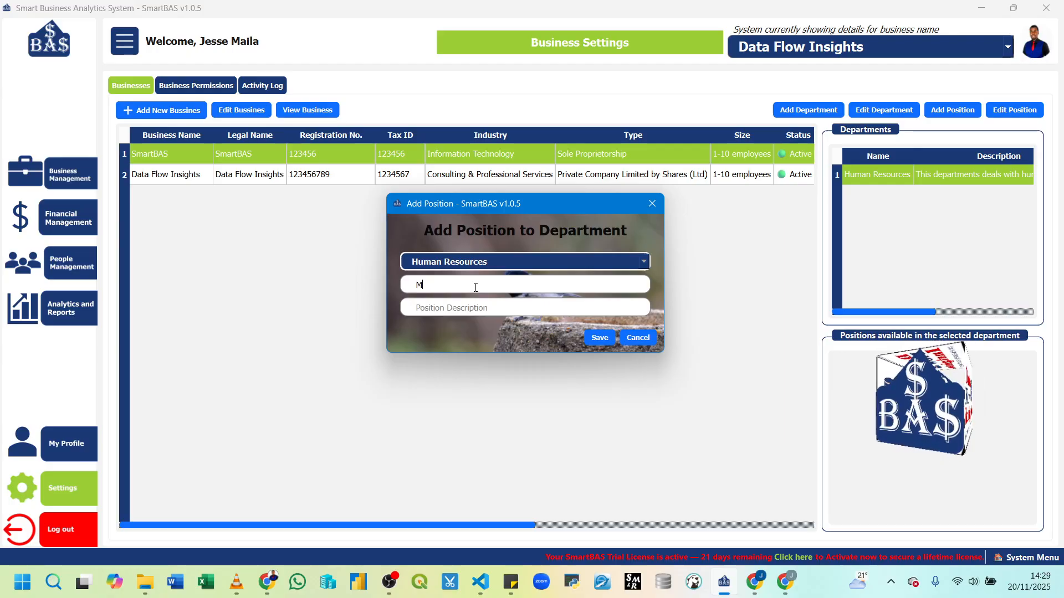
pyautogui.write('anag')
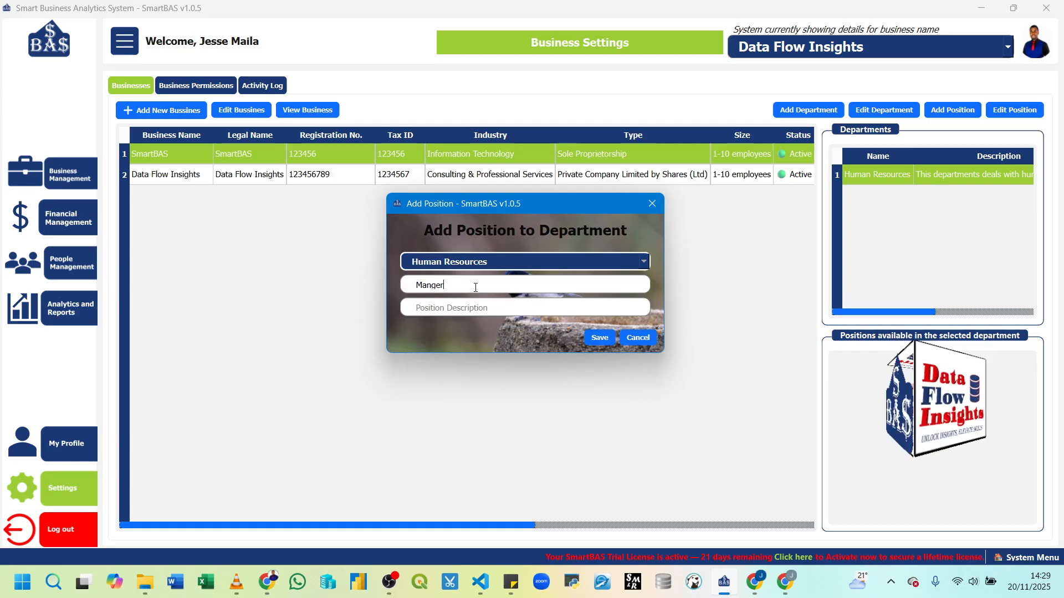
pyautogui.press('BackSpace')
pyautogui.press('BackSpace')
pyautogui.press('BackSpace')
pyautogui.press('BackSpace')
pyautogui.press('BackSpace')
pyautogui.write('Hu')
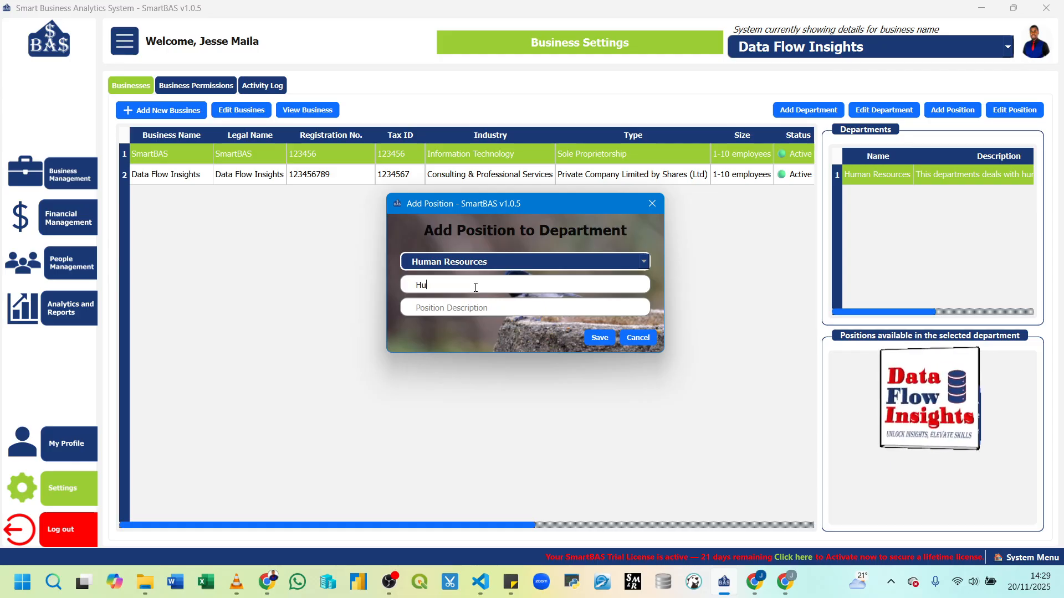
pyautogui.write('man Resource')
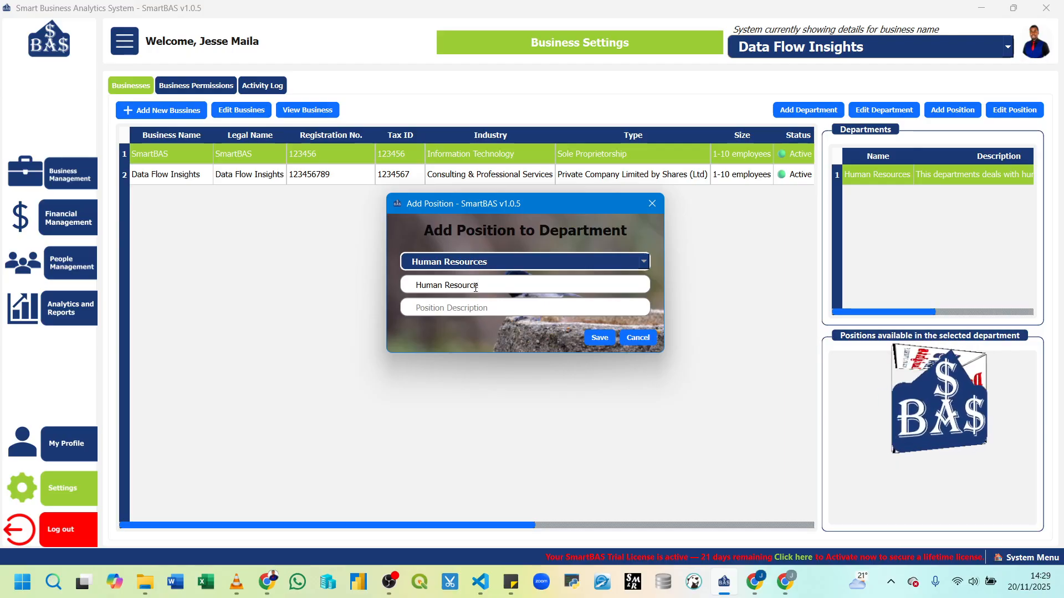
pyautogui.write(' Man')
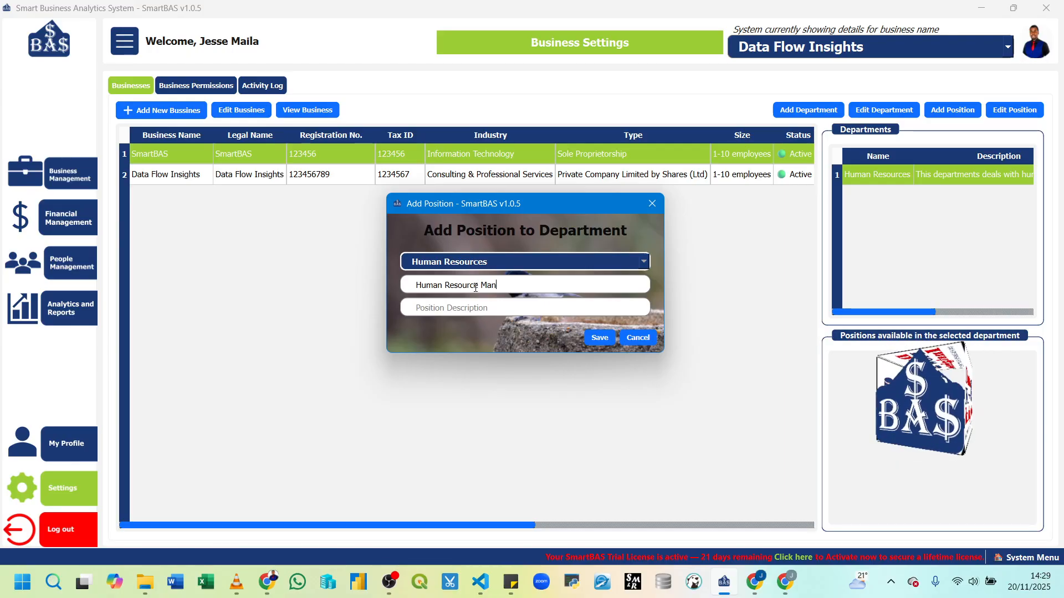
pyautogui.write('ager')
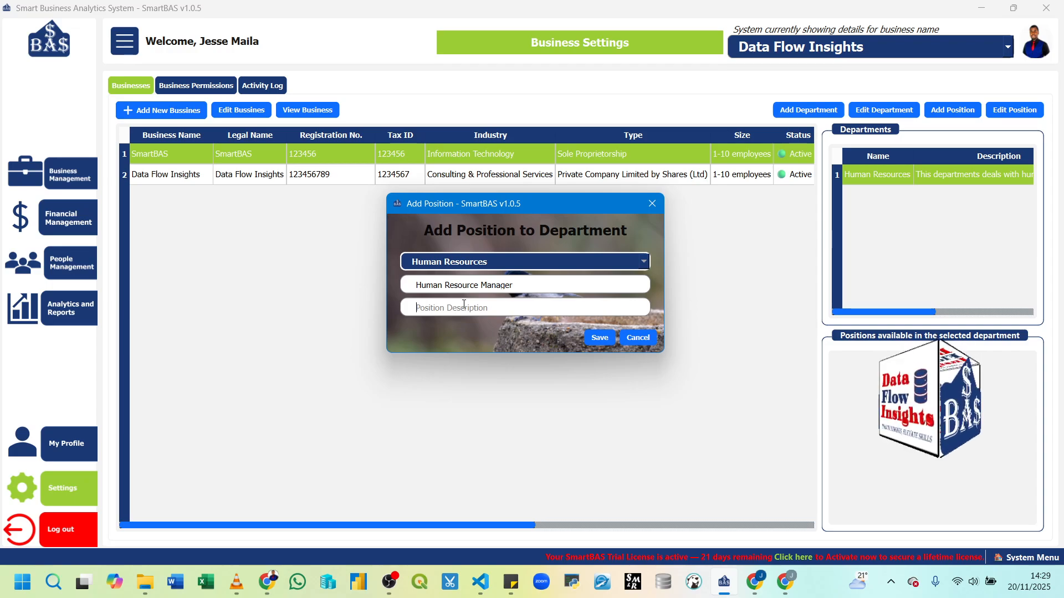
pyautogui.click(464, 304)
pyautogui.write('This ')
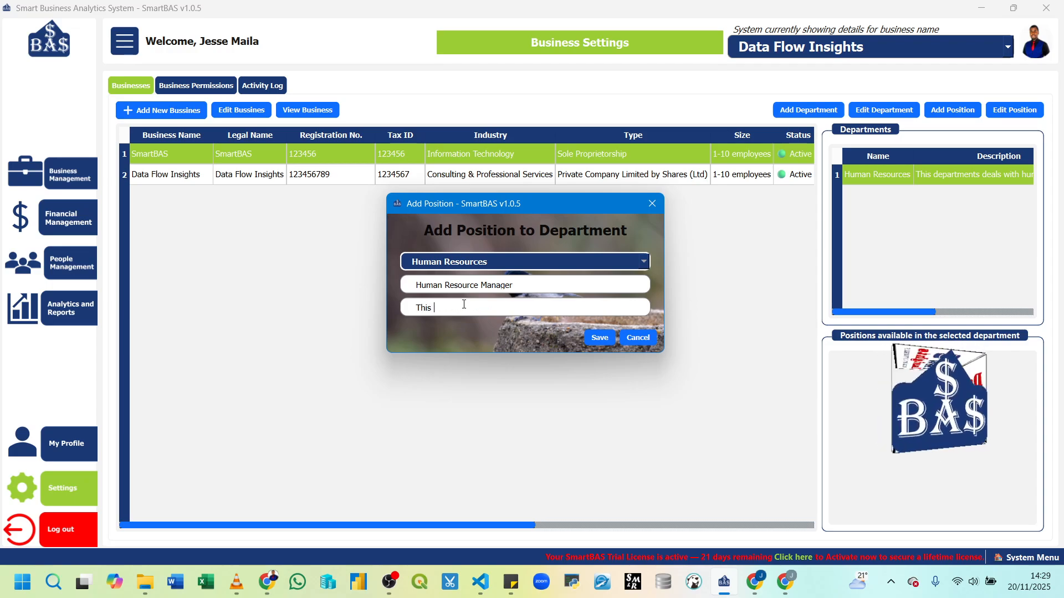
pyautogui.write('position le')
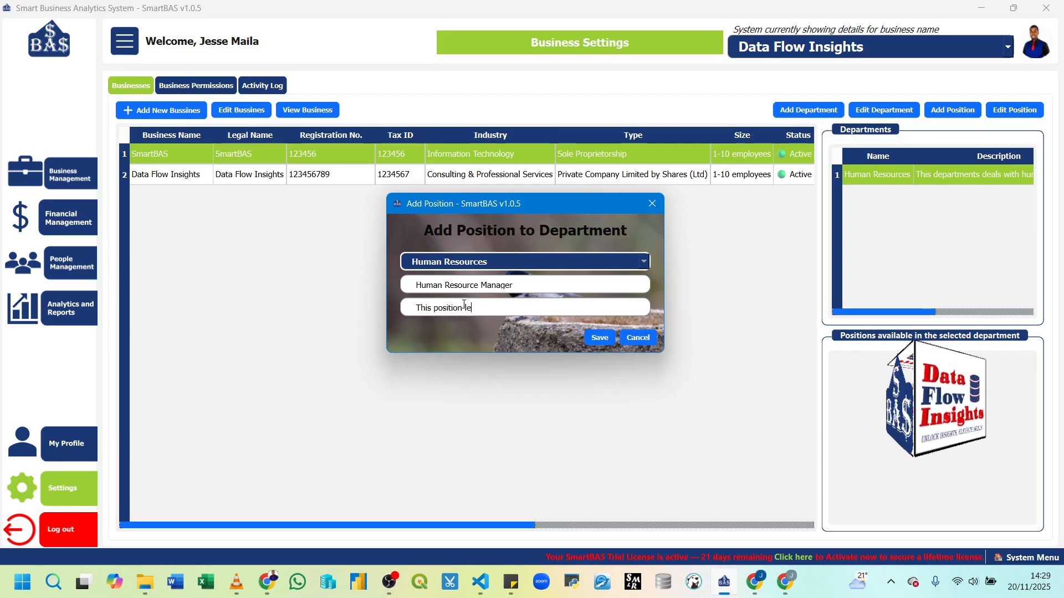
pyautogui.write('ads the ')
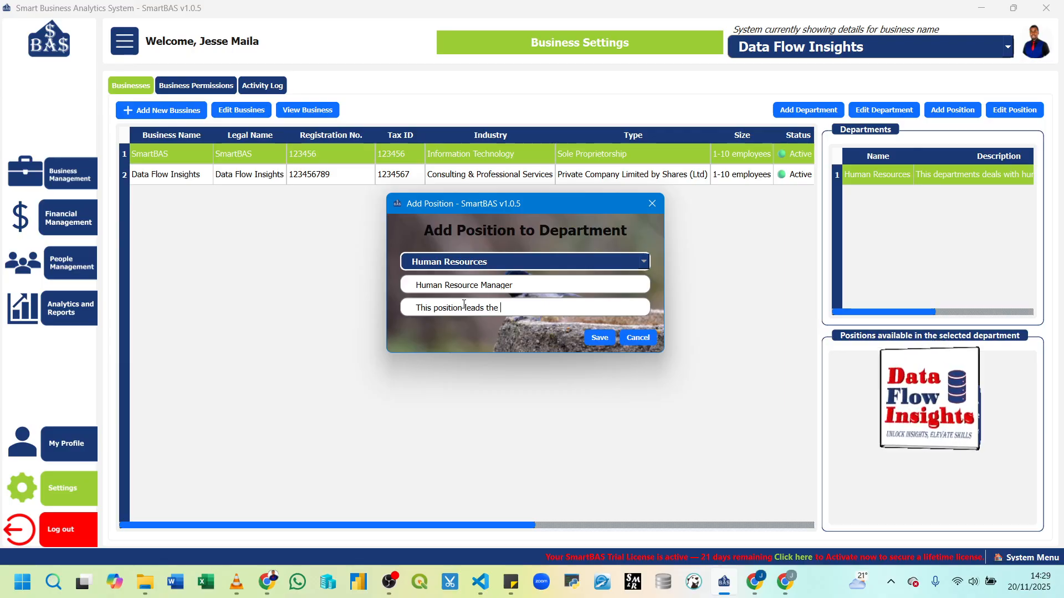
pyautogui.write('human resource')
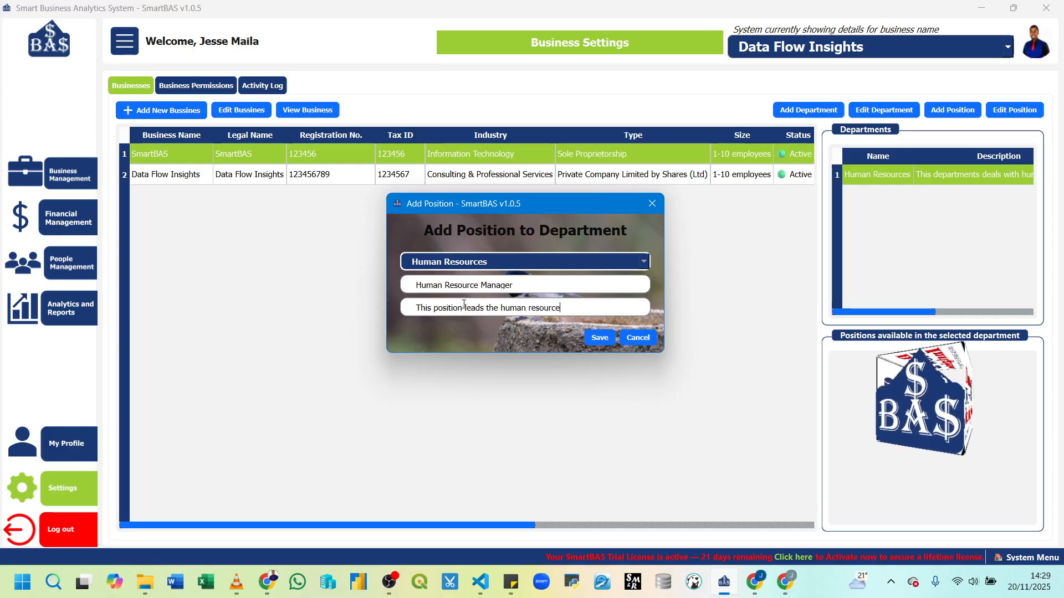
pyautogui.write(' department')
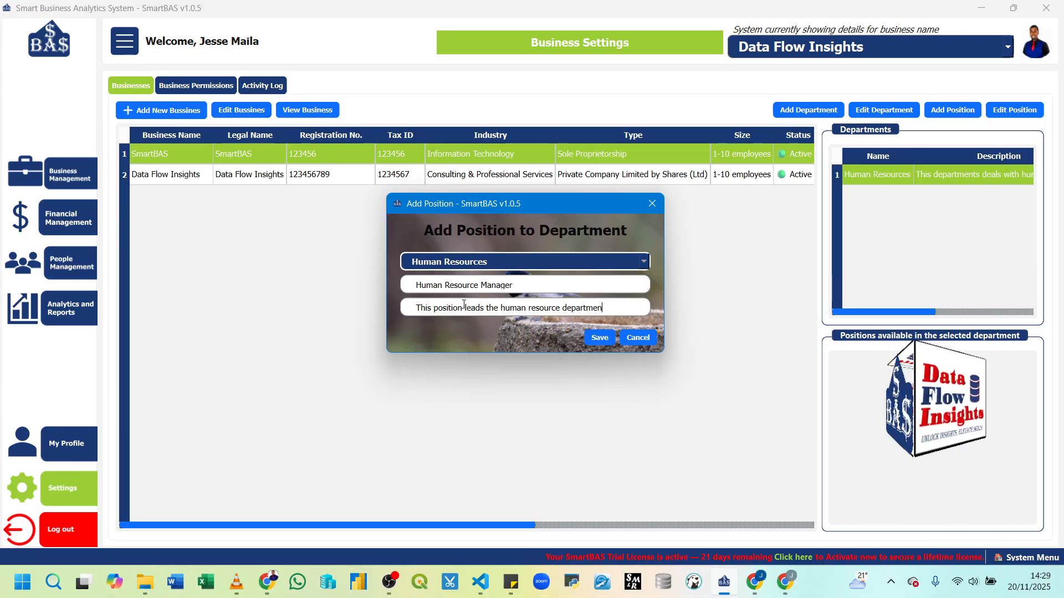
pyautogui.click(596, 340)
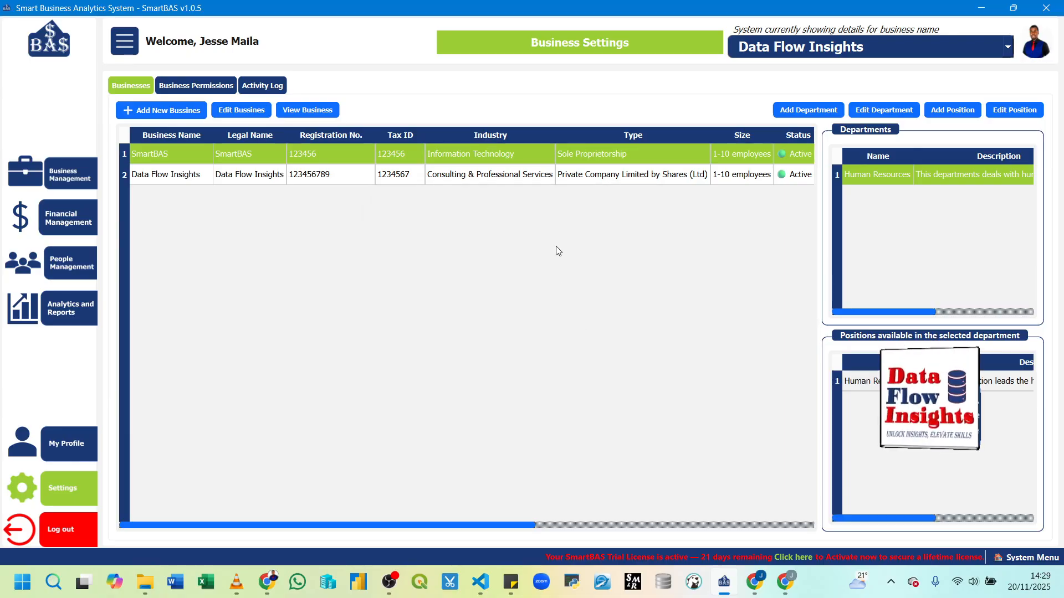
# Step: Save a 'Human Resource Officer' position for day to day department operations, then select Data Flow Insights
pyautogui.click(944, 107)
pyautogui.write('Human')
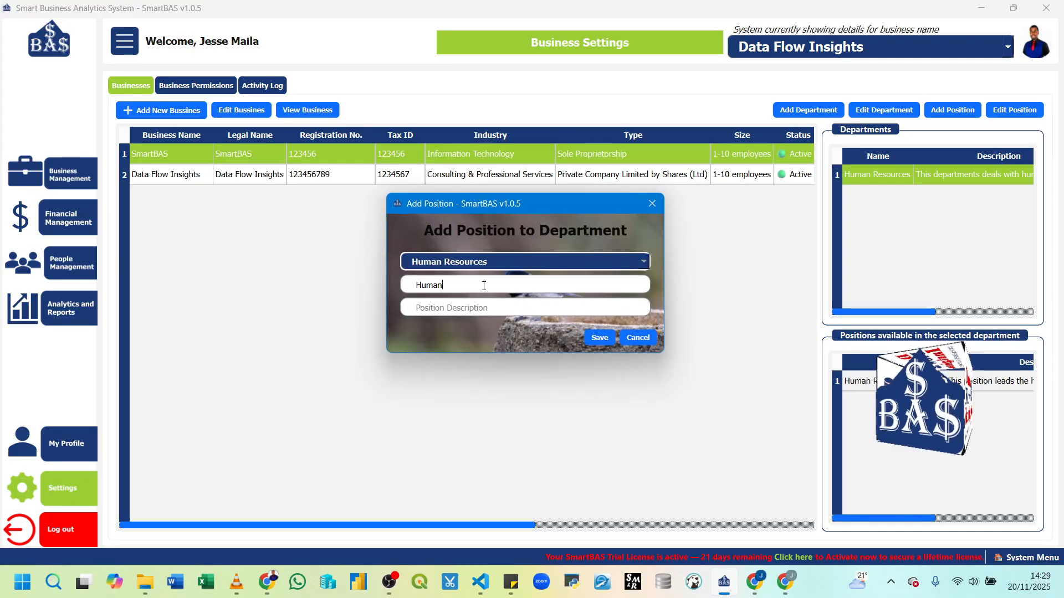
pyautogui.write(' Resouc')
pyautogui.press('BackSpace')
pyautogui.write('r')
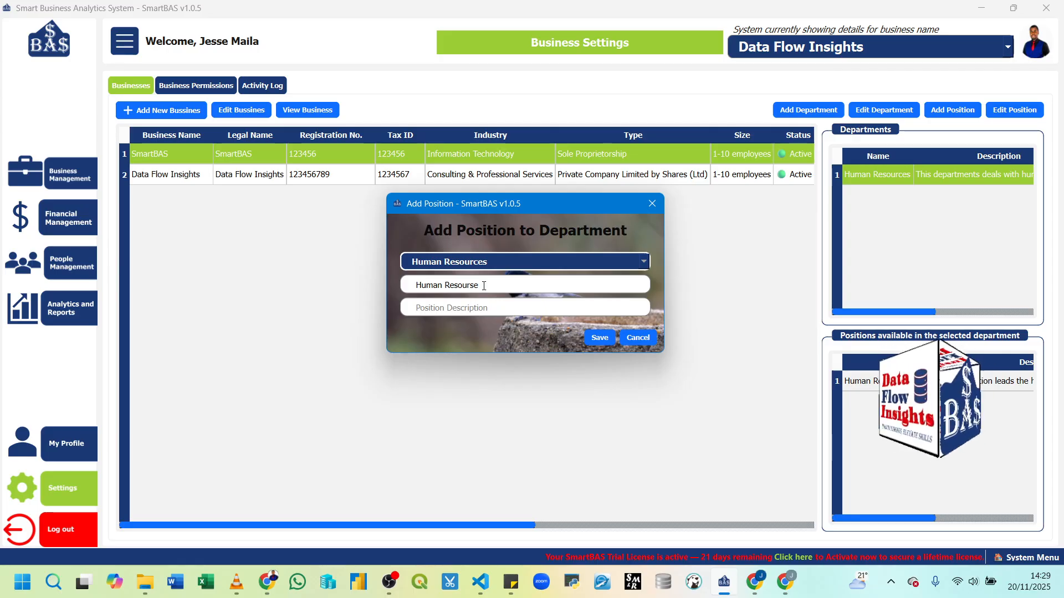
pyautogui.write('ce Officer')
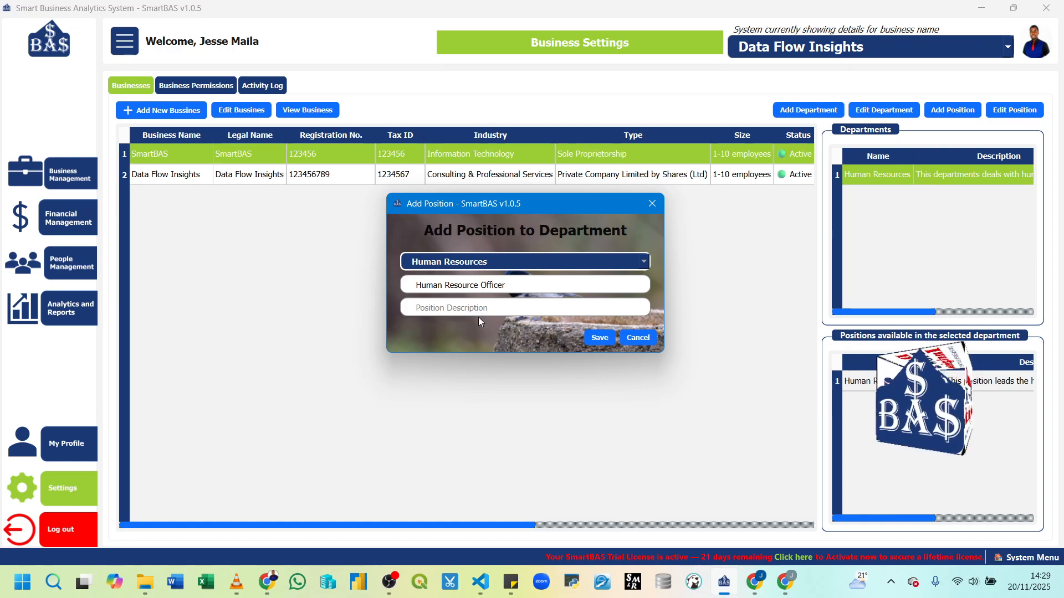
pyautogui.write('This position mana')
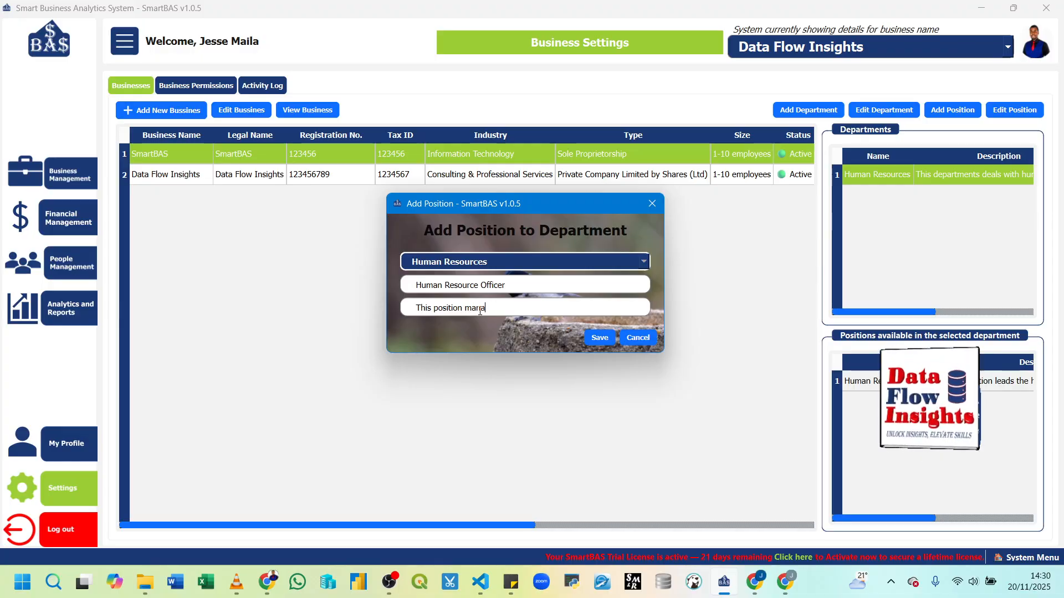
pyautogui.write('ges day to d')
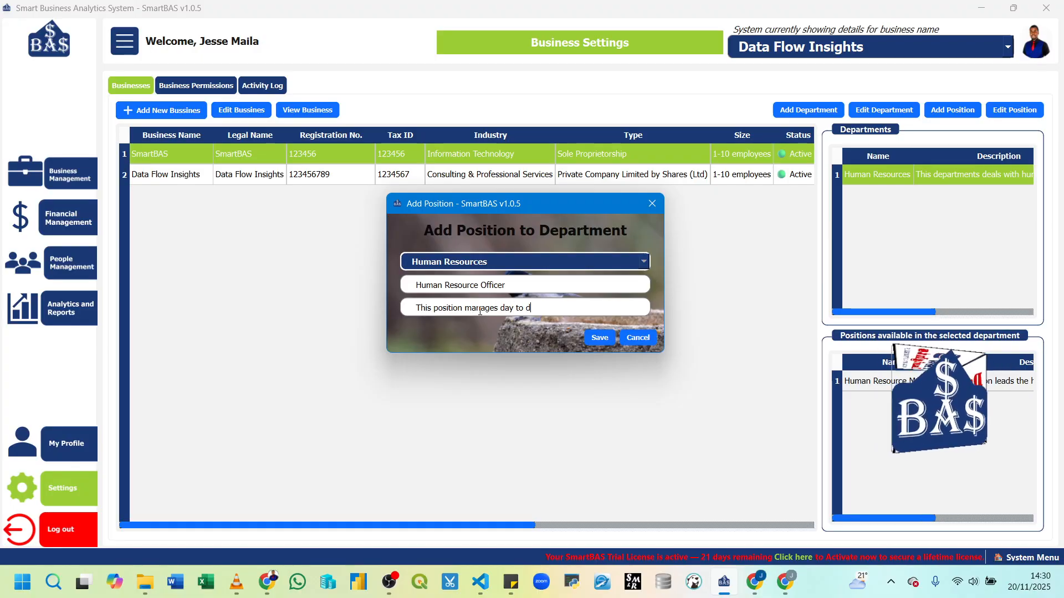
pyautogui.write('ay ope')
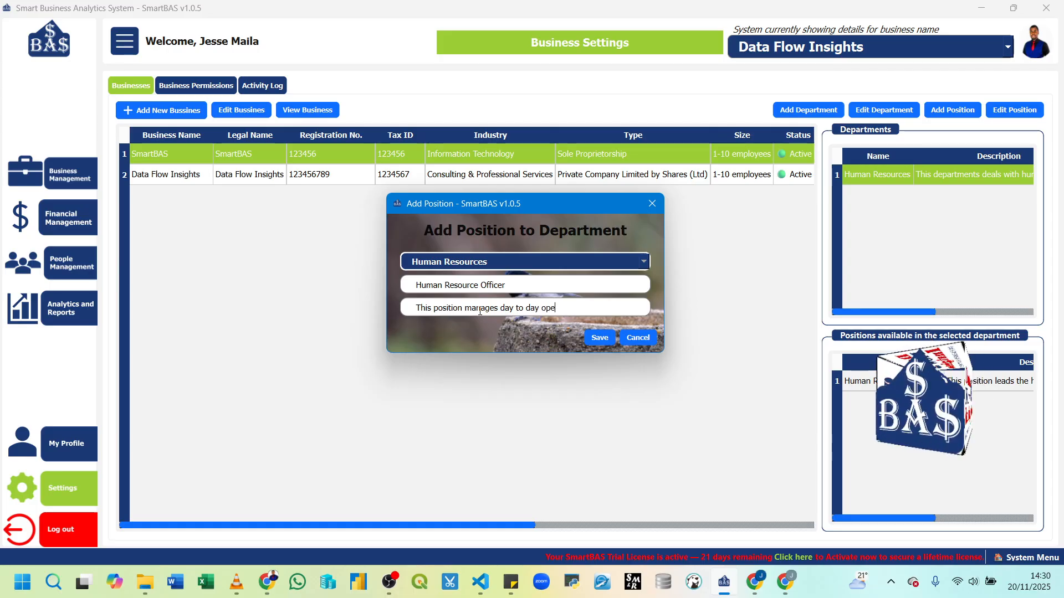
pyautogui.write('rations ')
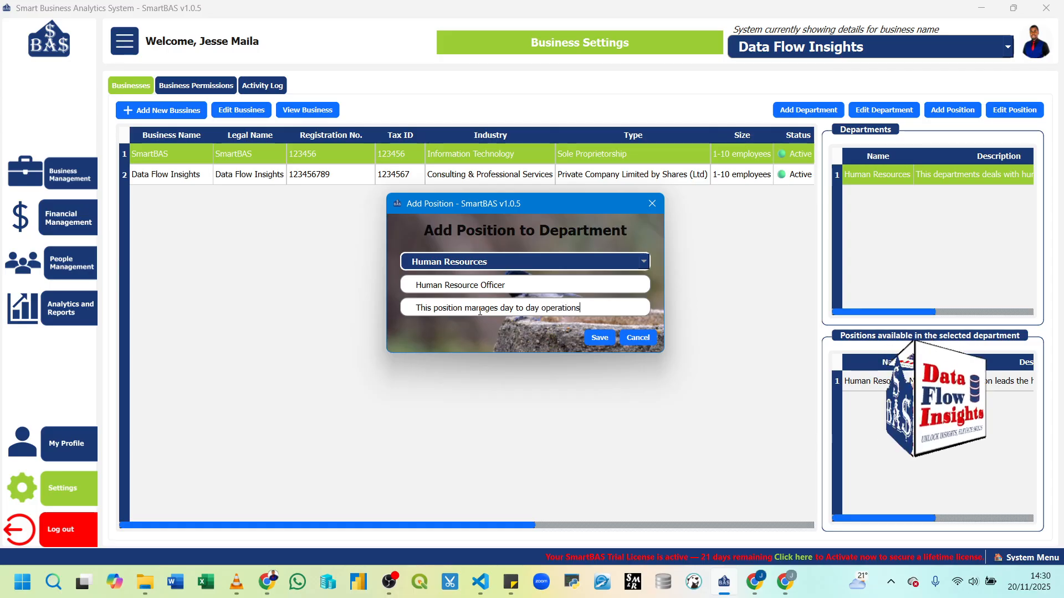
pyautogui.write('of the')
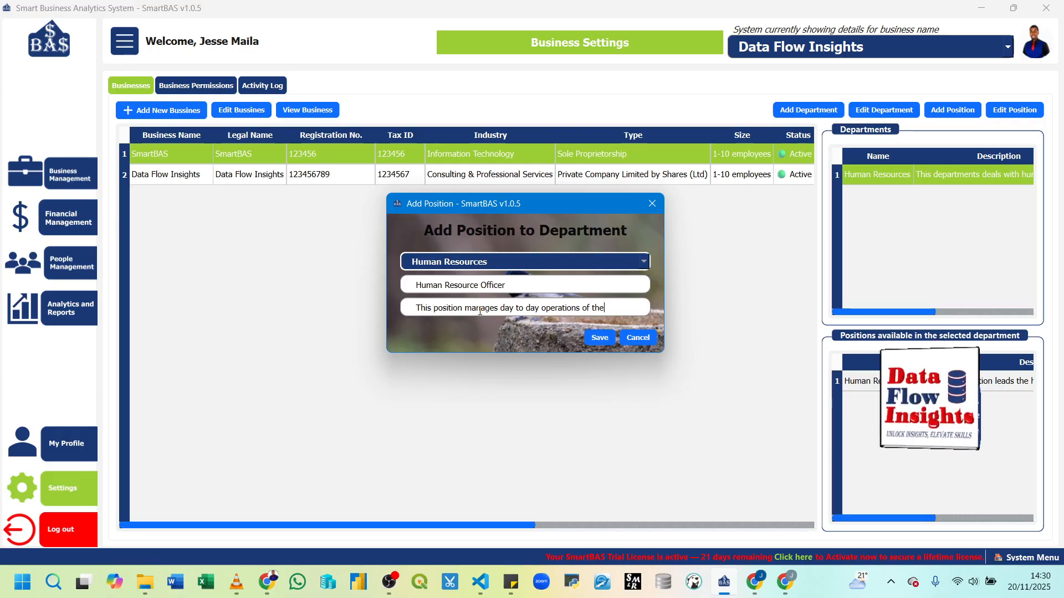
pyautogui.write(' depar')
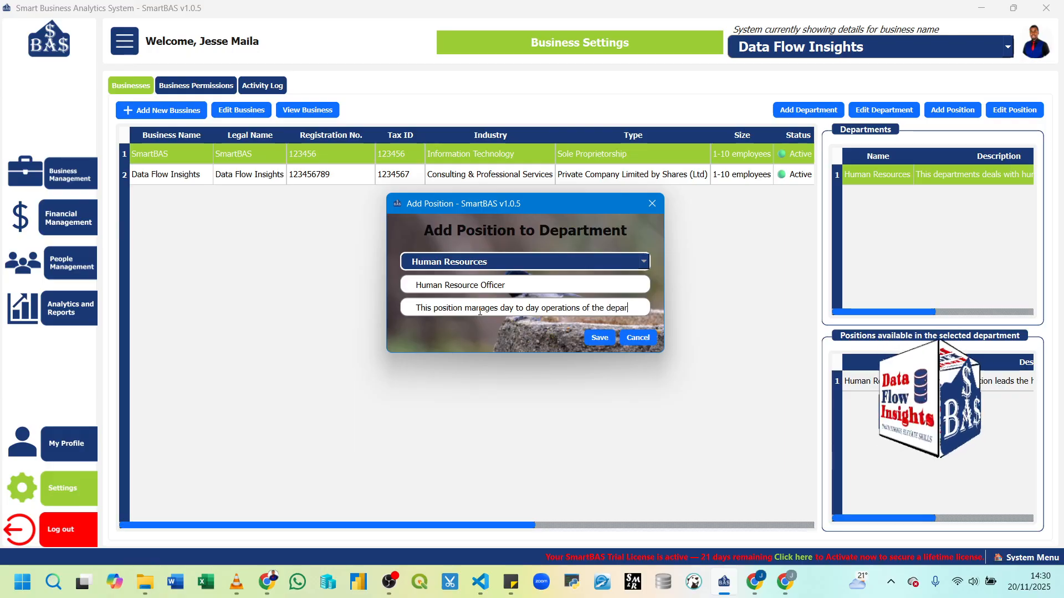
pyautogui.write('tment')
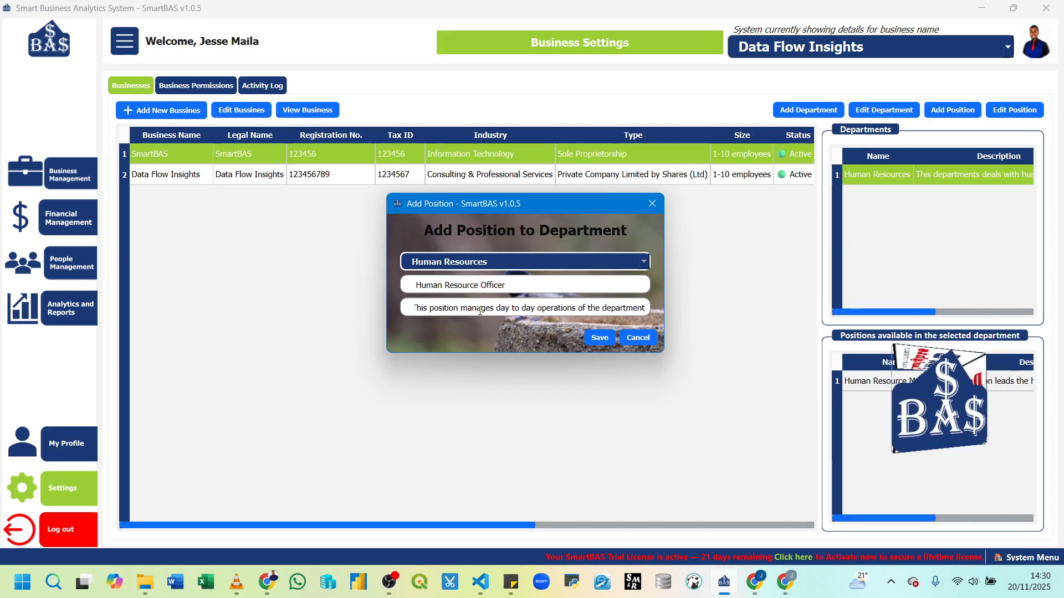
pyautogui.click(598, 338)
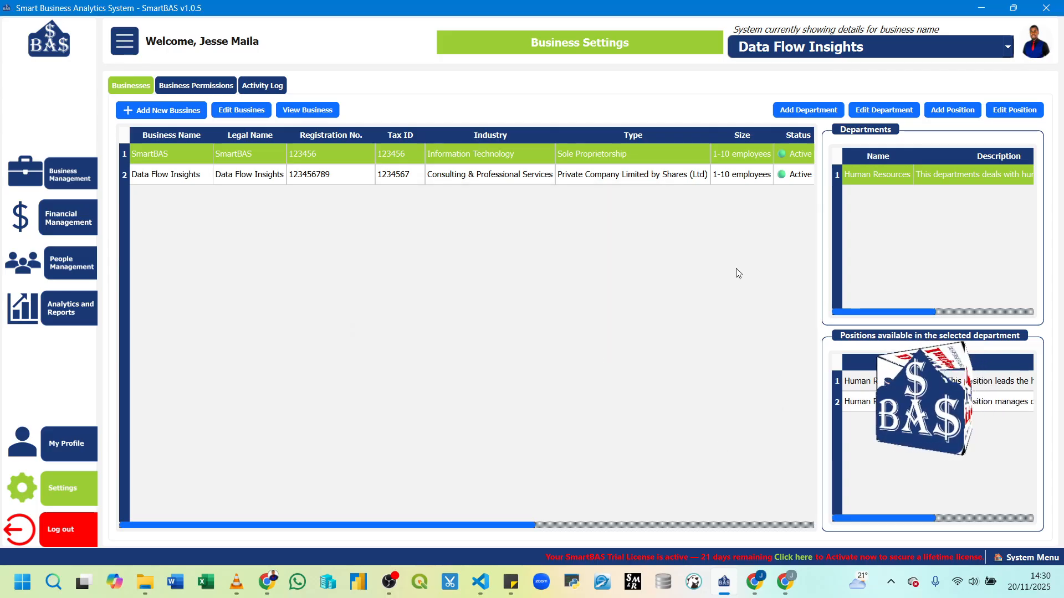
pyautogui.click(173, 172)
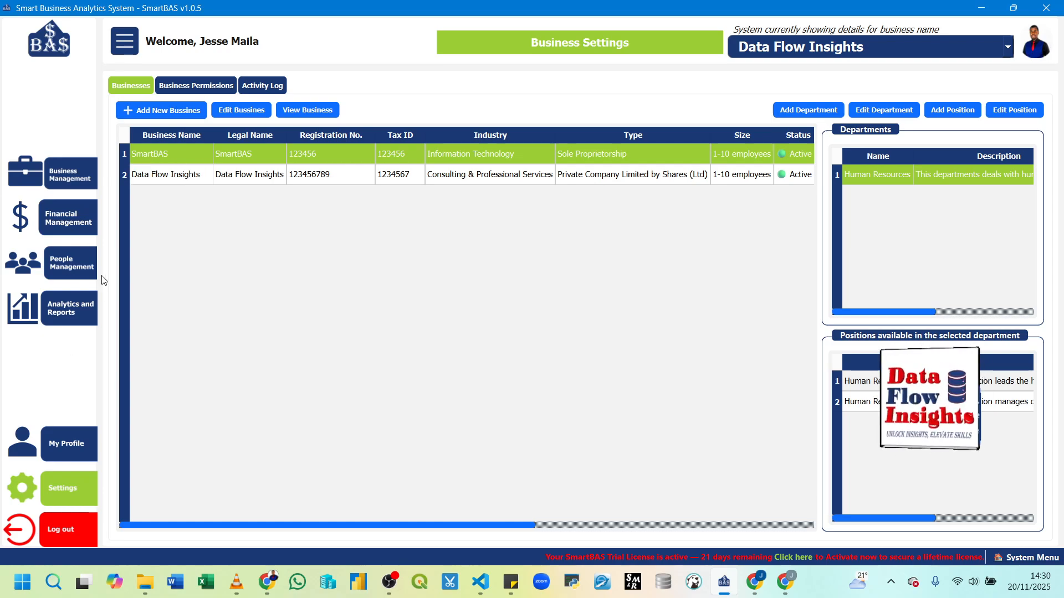
pyautogui.click(78, 267)
# Step: Reach the Human Resources Recruitment page, dismiss the no-departments warning, and make SmartBAS the active business
pyautogui.click(200, 275)
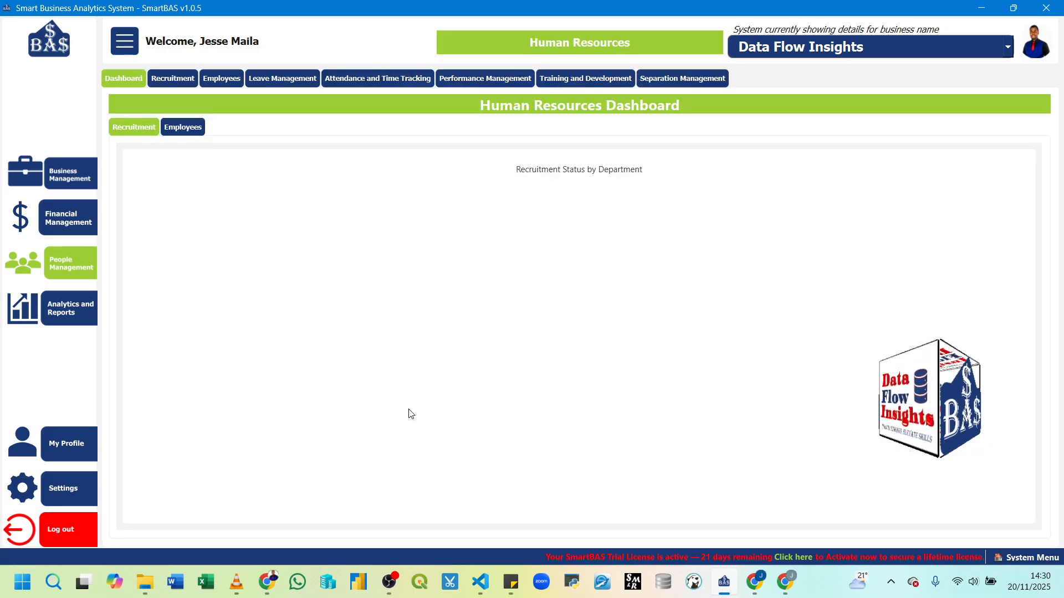
pyautogui.click(173, 78)
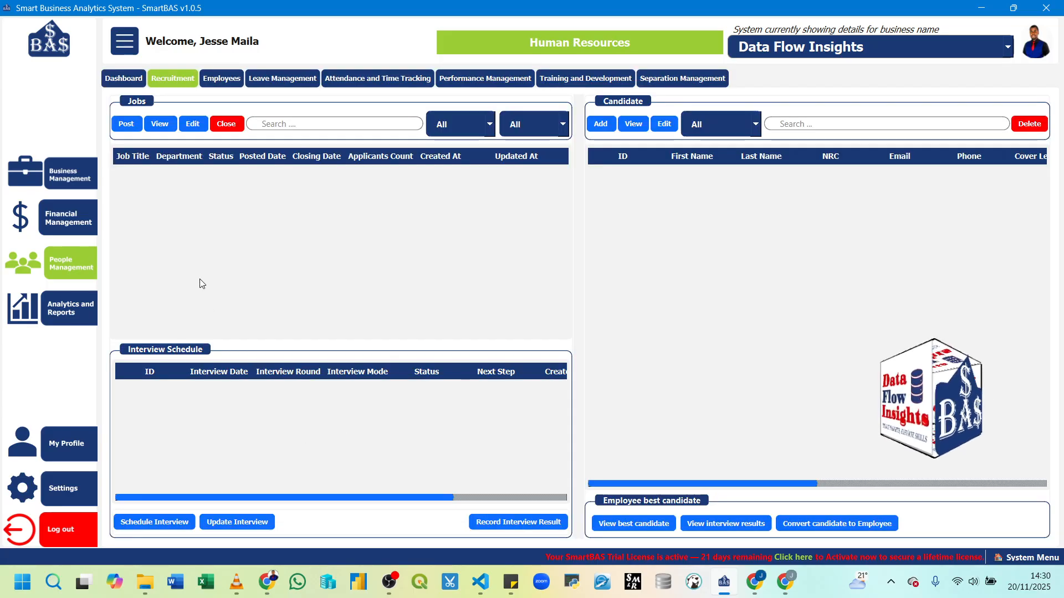
pyautogui.click(127, 123)
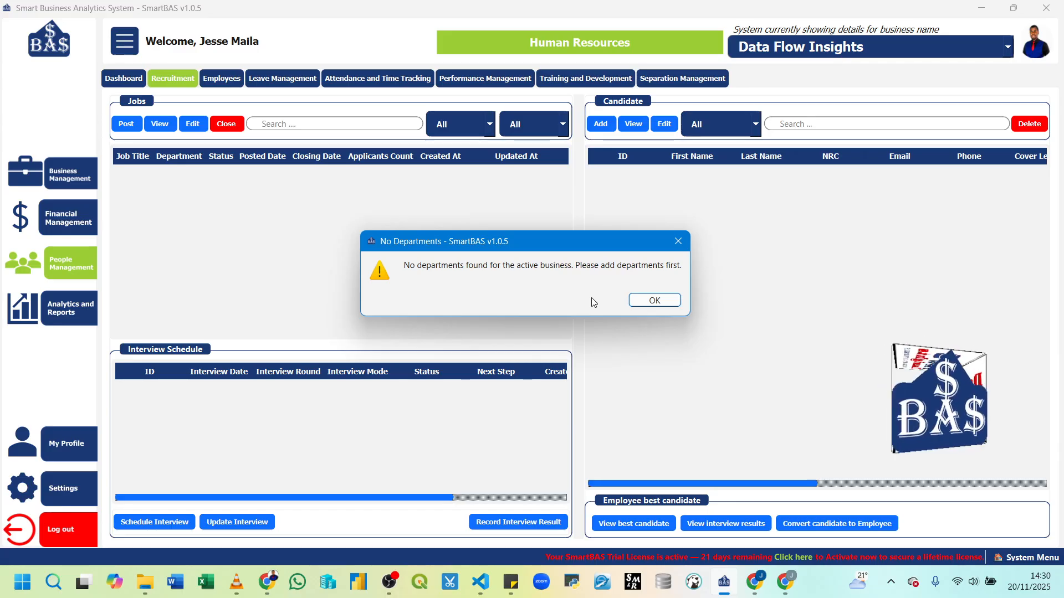
pyautogui.click(652, 300)
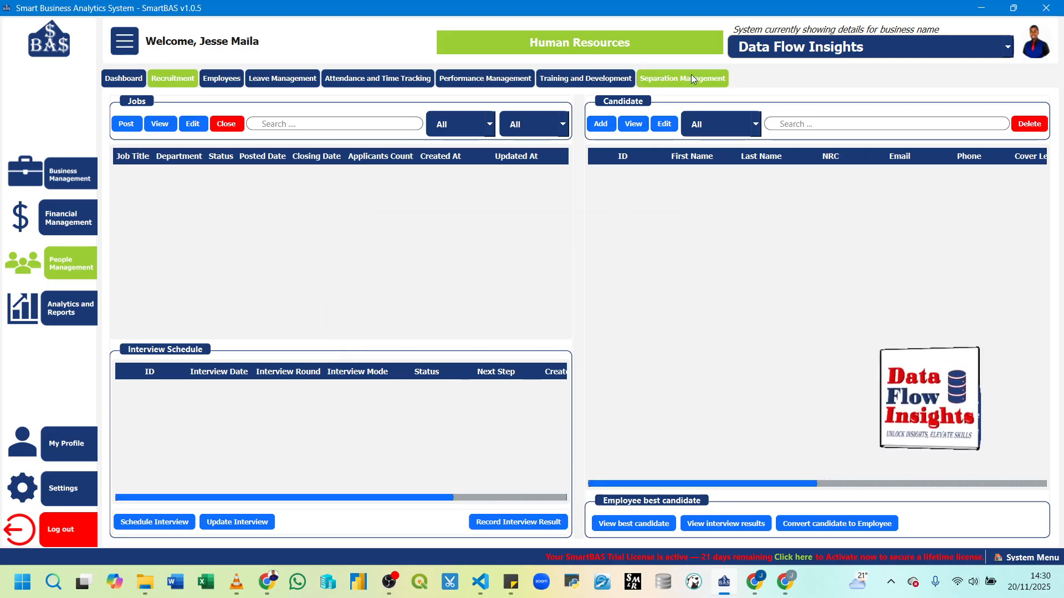
pyautogui.click(758, 46)
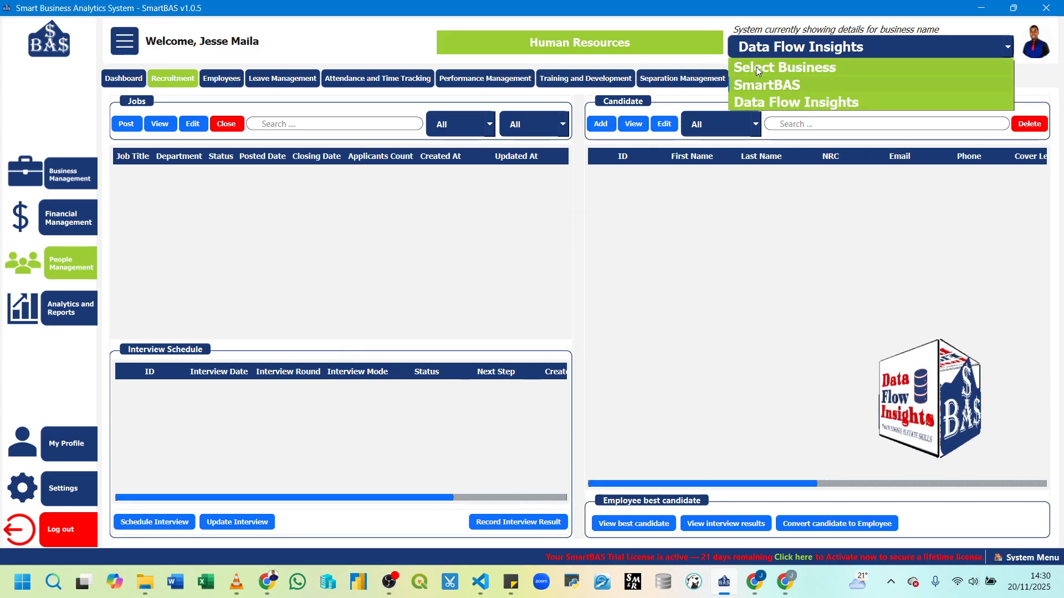
pyautogui.click(756, 87)
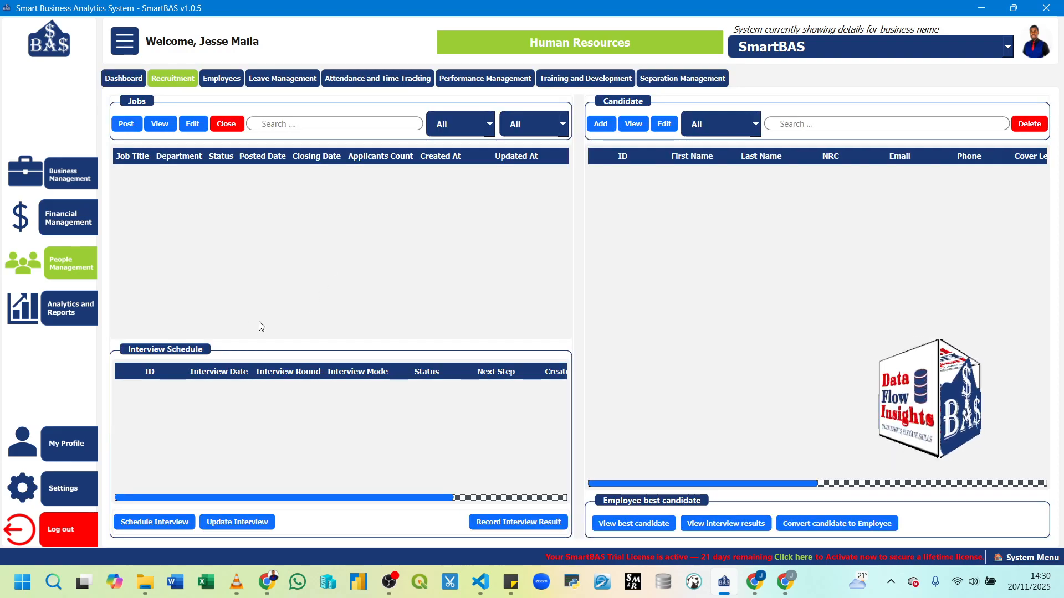
# Step: Start a new job posting with department Human Resources and job title Human Resource Manager
pyautogui.click(131, 126)
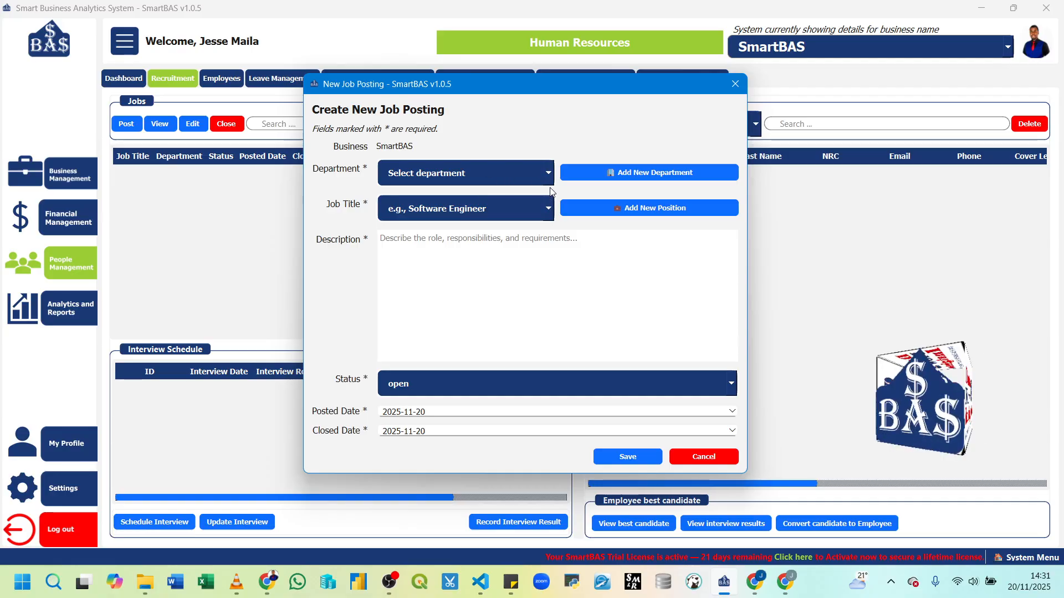
pyautogui.click(548, 177)
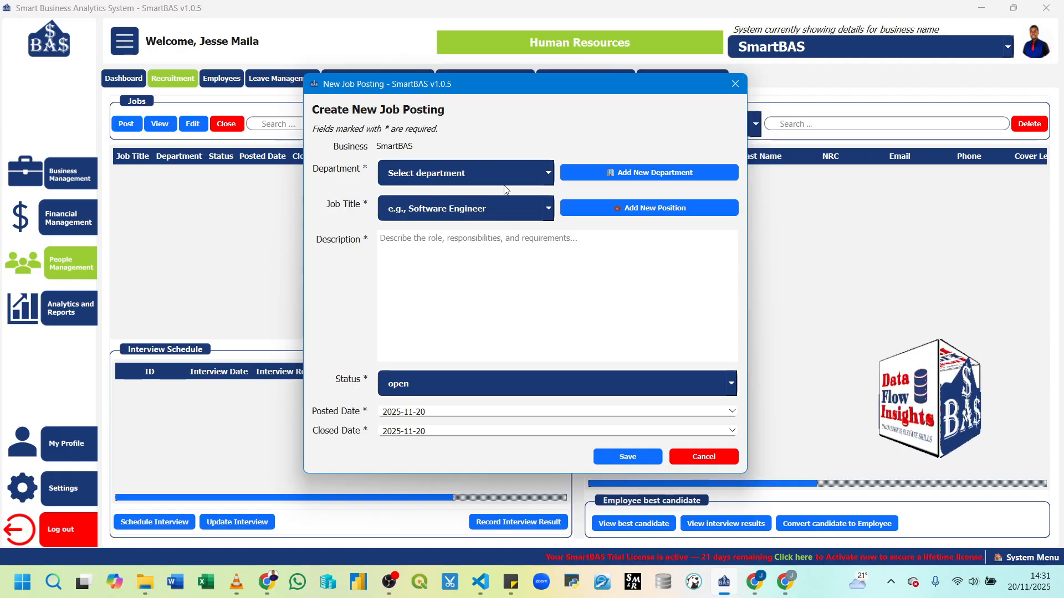
pyautogui.click(607, 176)
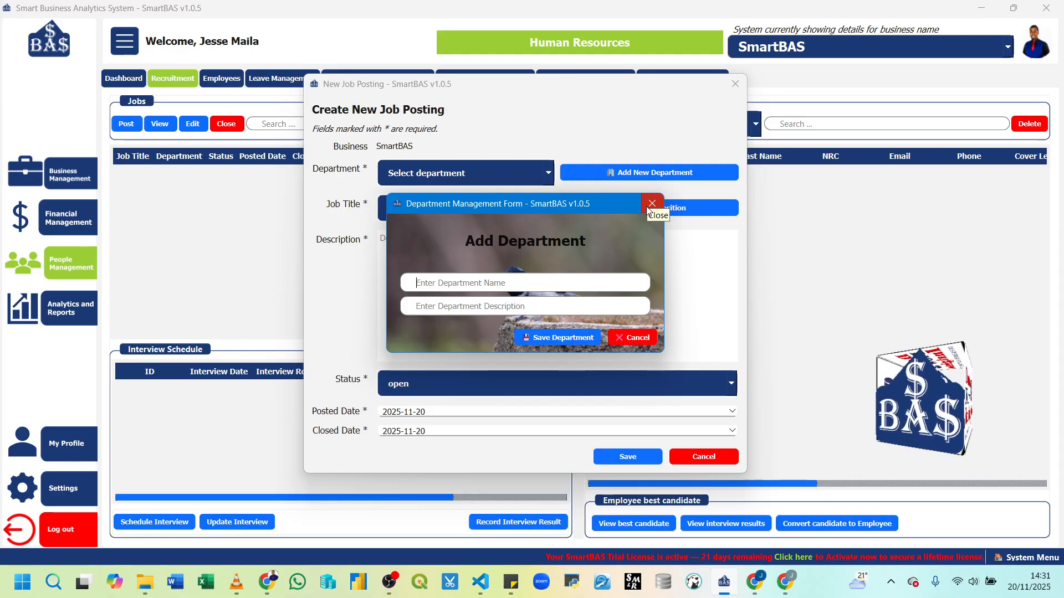
pyautogui.click(642, 335)
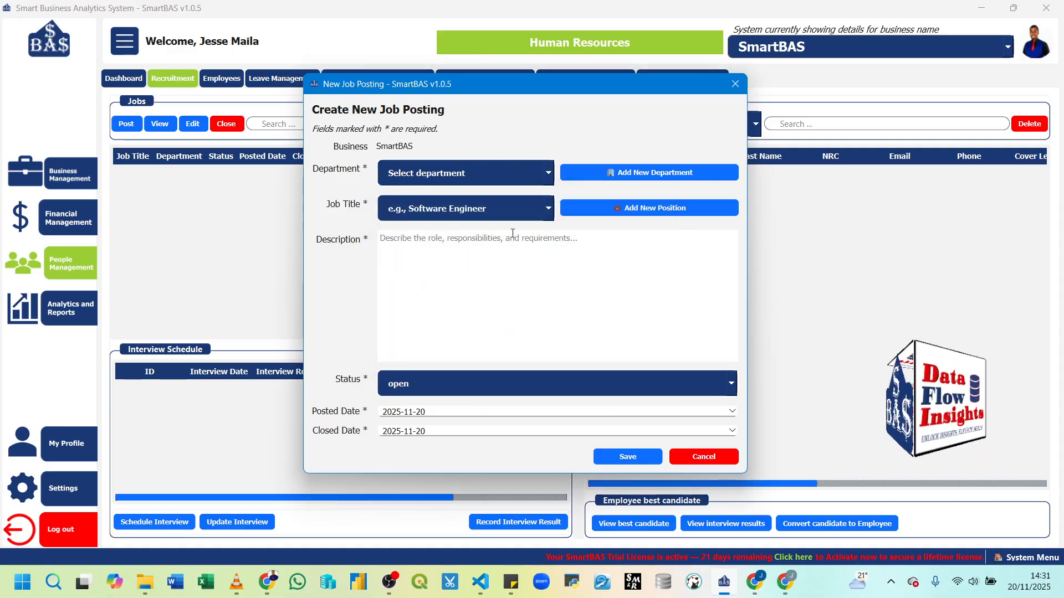
pyautogui.click(552, 180)
pyautogui.click(451, 203)
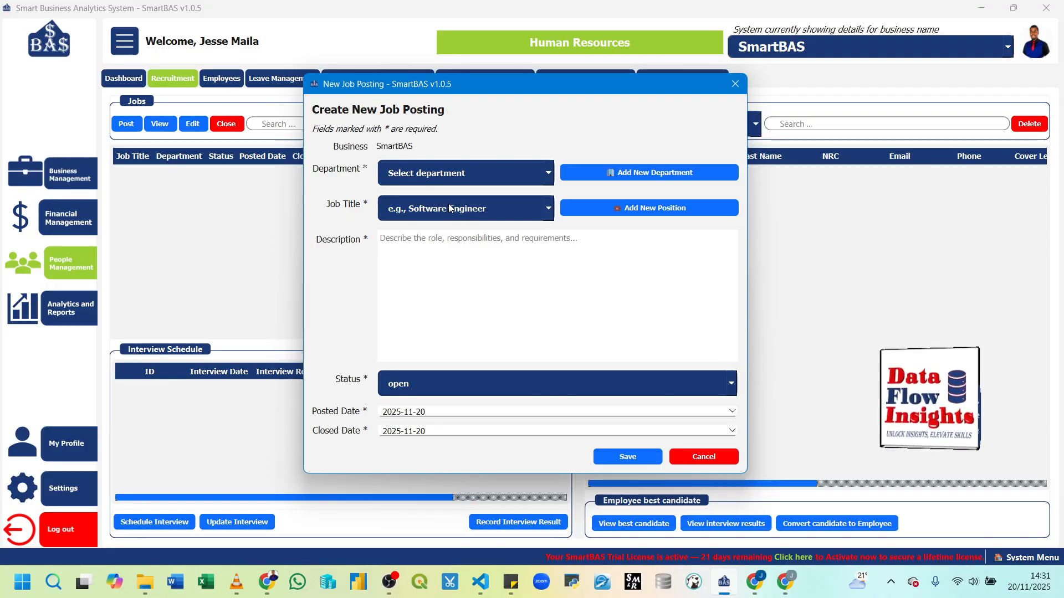
pyautogui.click(547, 210)
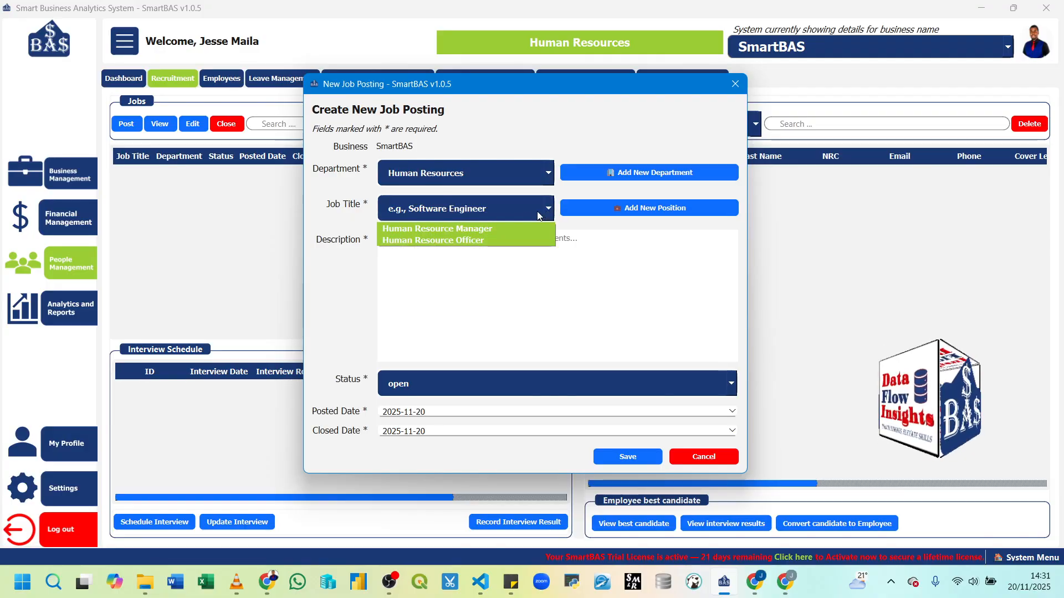
pyautogui.click(454, 232)
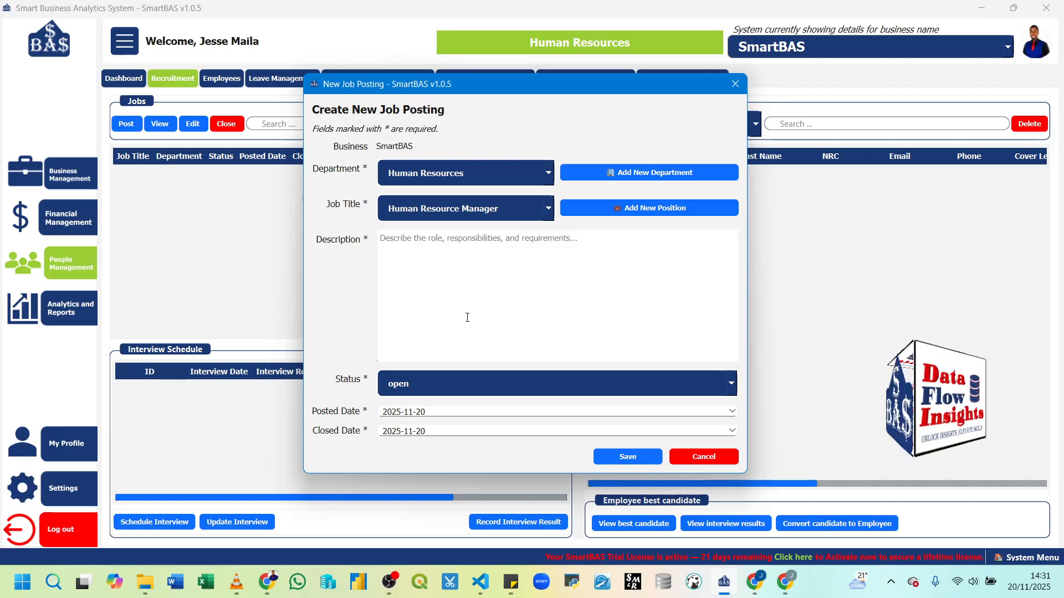
# Step: Switch over to a Chrome browser window alongside the SmartBAS form
pyautogui.moveTo(277, 594)
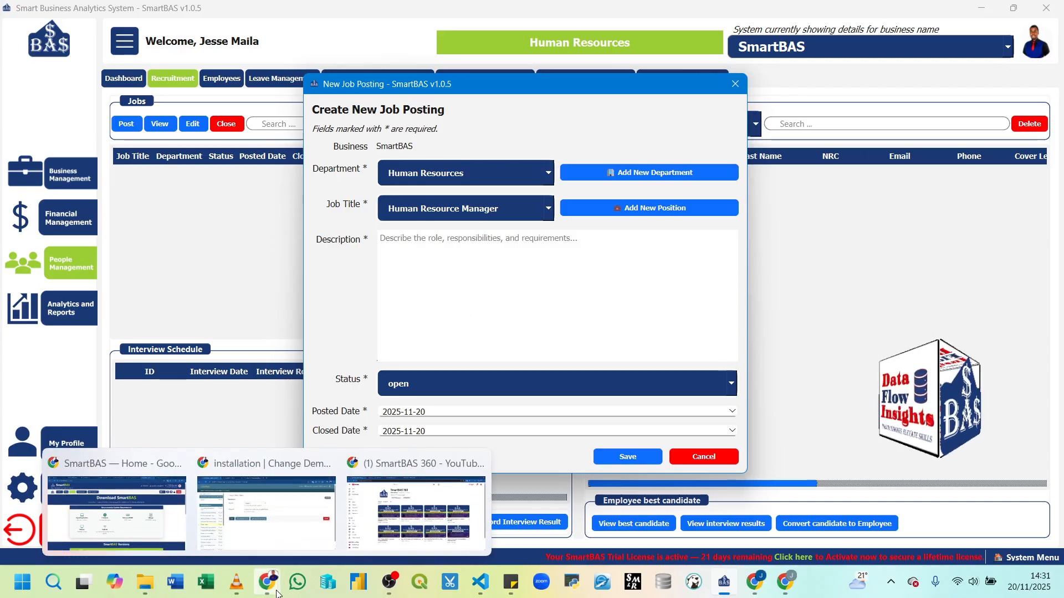
pyautogui.click(268, 508)
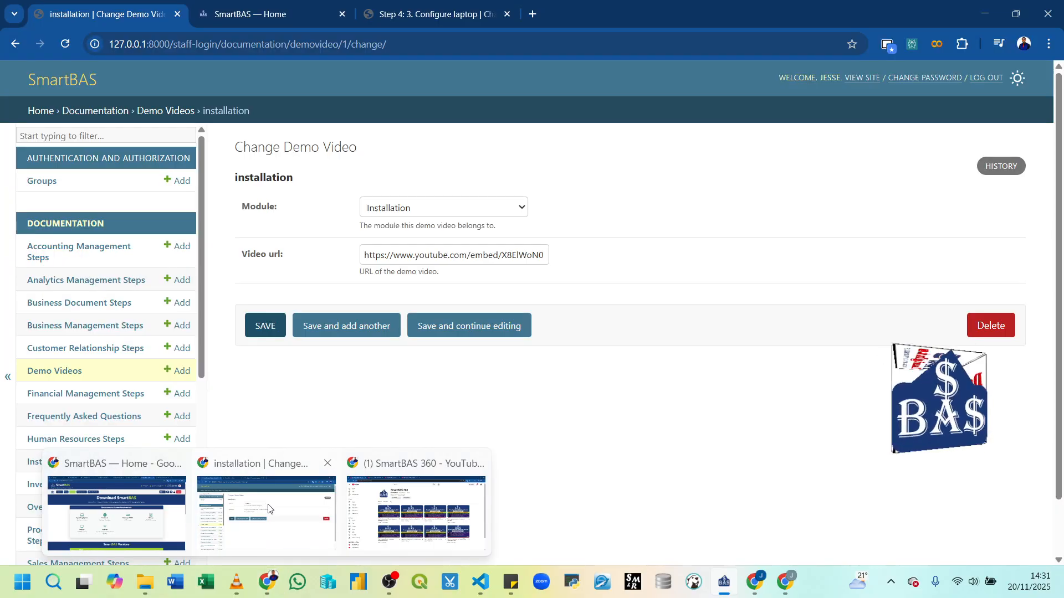
pyautogui.click(268, 509)
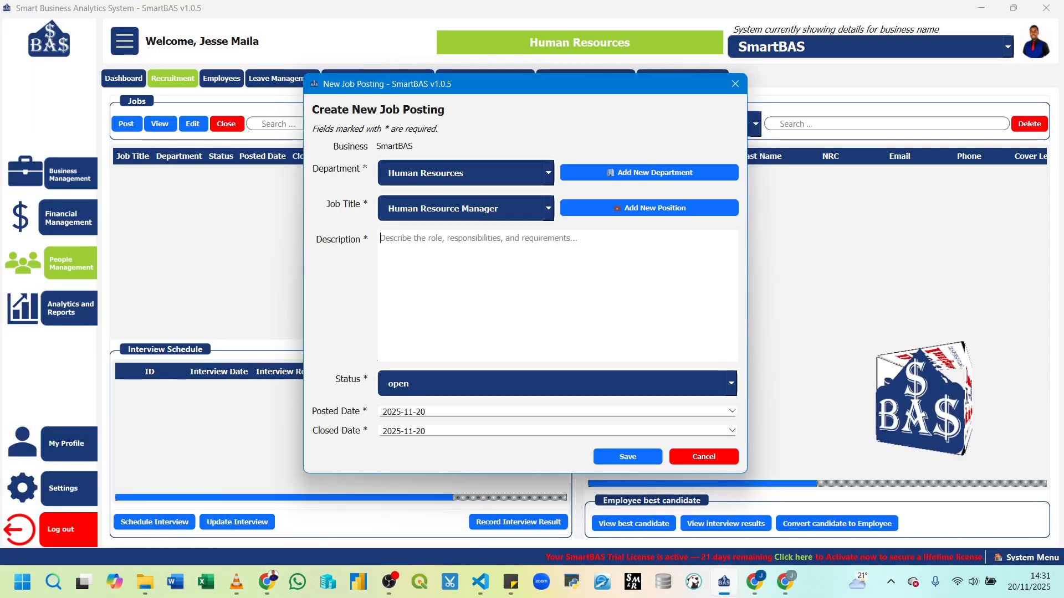
pyautogui.hotkey('alt', 'Tab')
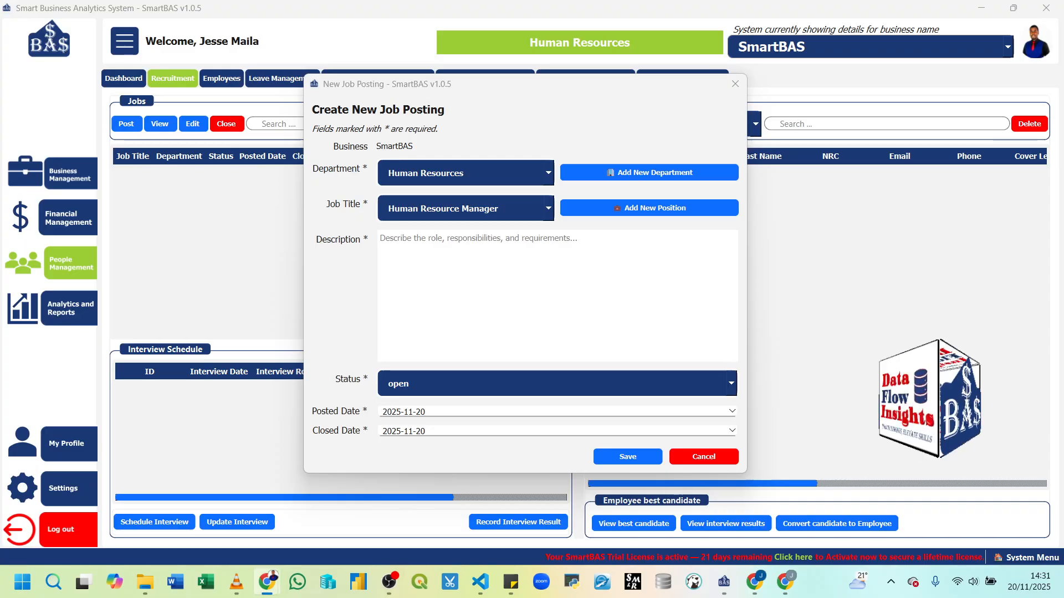
pyautogui.moveTo(0, 117); pyautogui.dragTo(636, 70)
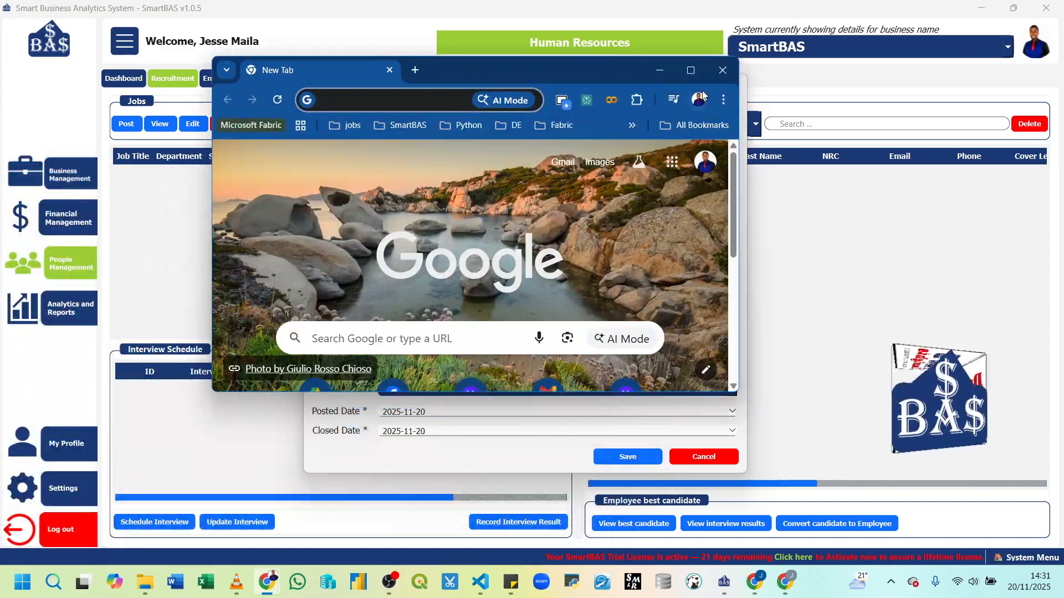
# Step: Google a Human Resource Manager job description and select the expanded AI Overview through Key skills
pyautogui.click(692, 71)
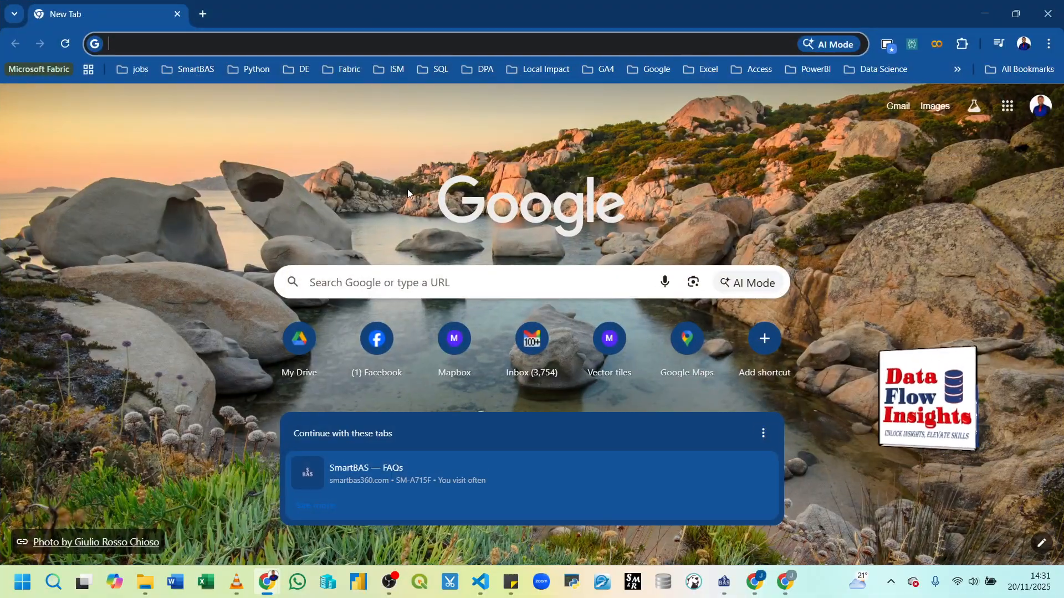
pyautogui.click(158, 43)
pyautogui.write('Human Resource')
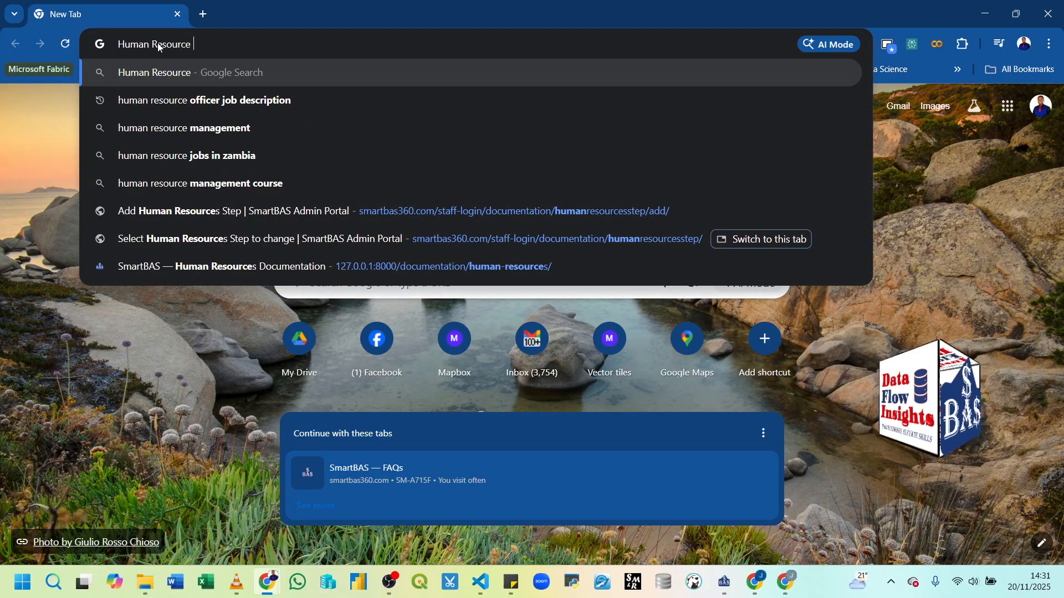
pyautogui.write(' Mana')
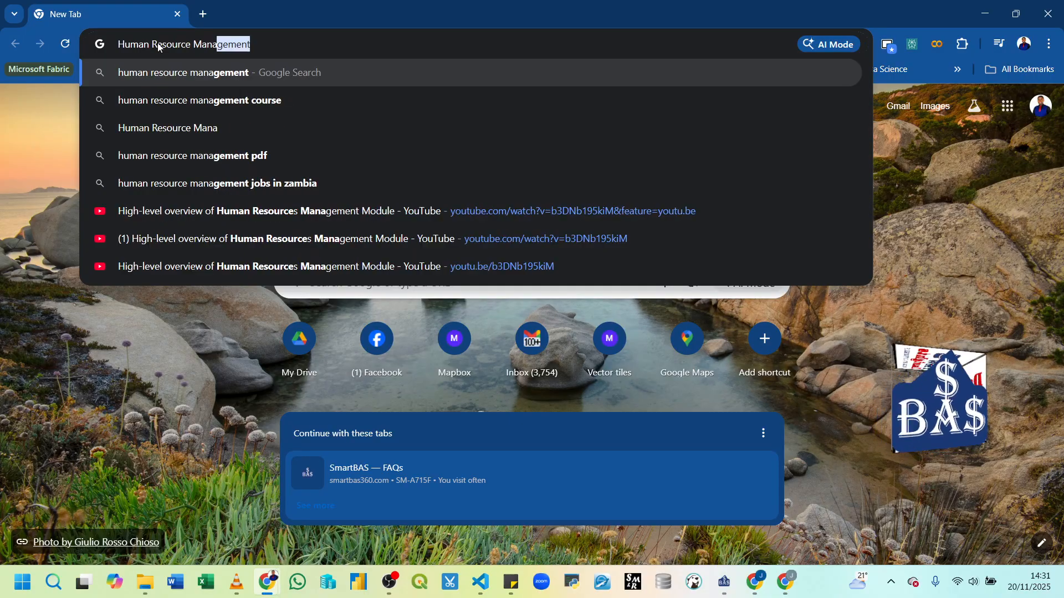
pyautogui.write('ger job description')
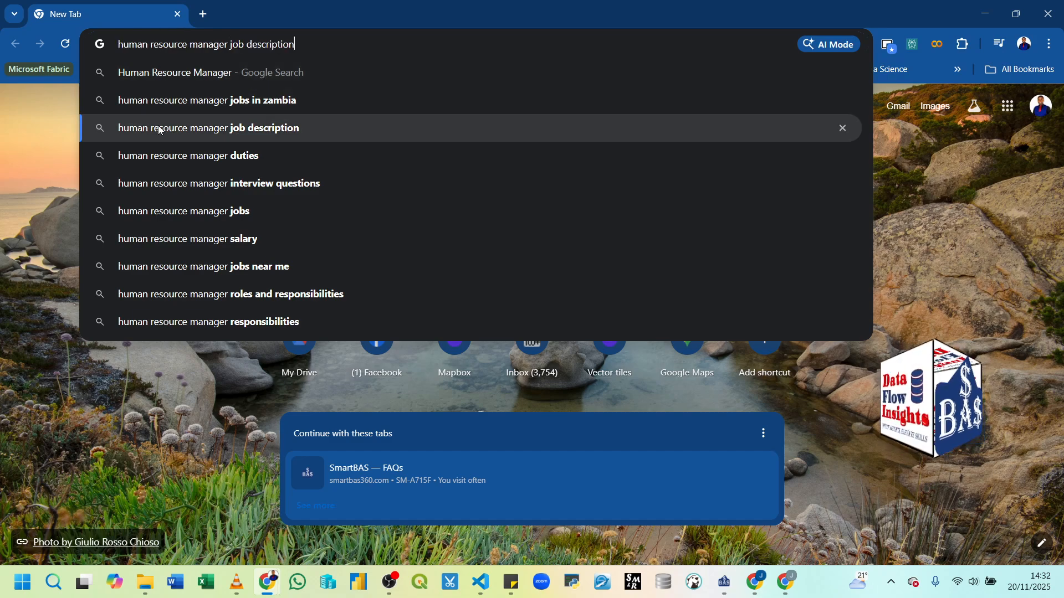
pyautogui.click(158, 127)
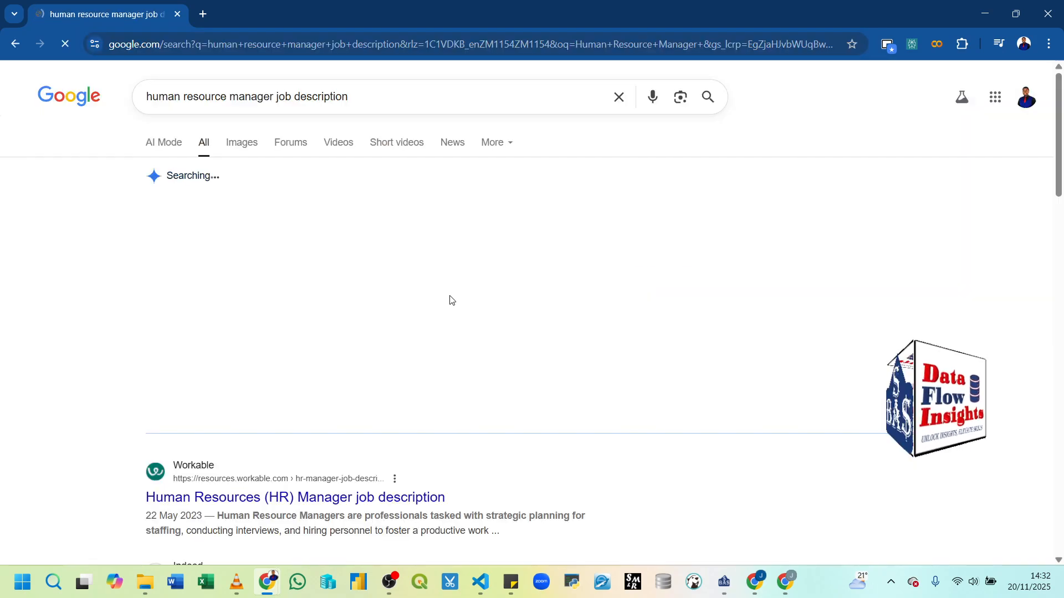
pyautogui.click(364, 414)
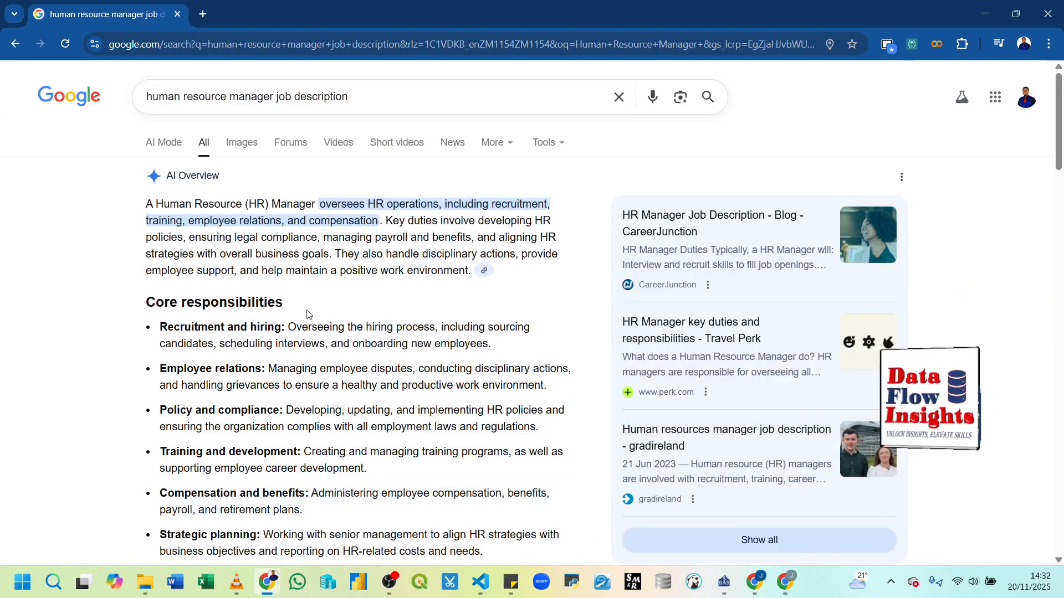
pyautogui.moveTo(146, 205); pyautogui.dragTo(364, 377)
pyautogui.hotkey('ctrl', 'c')
pyautogui.scroll(-7, 364, 375)
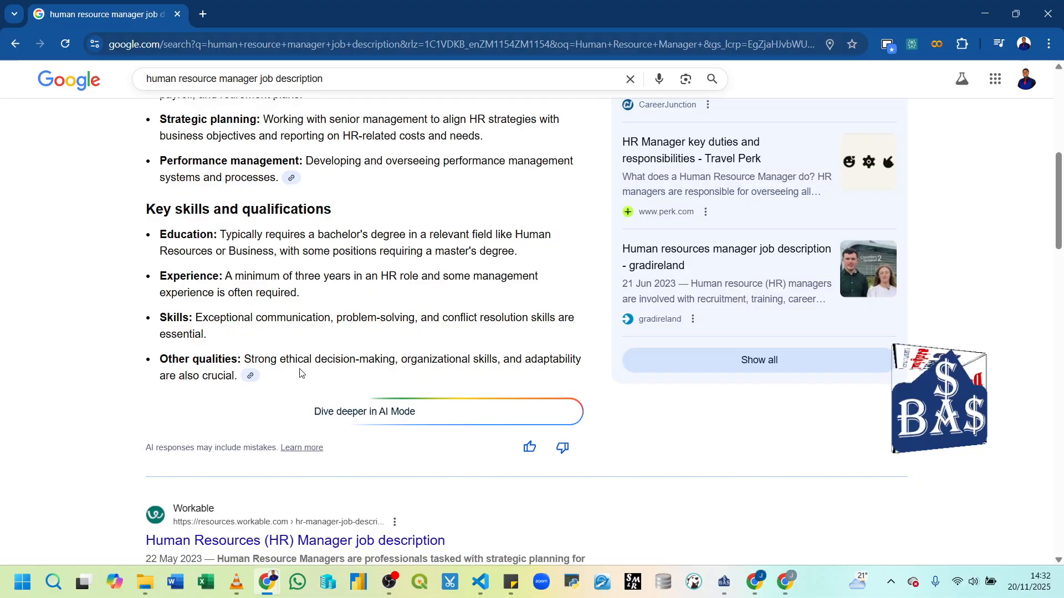
pyautogui.keyDown('shift'); pyautogui.click(232, 376); pyautogui.keyUp('shift')
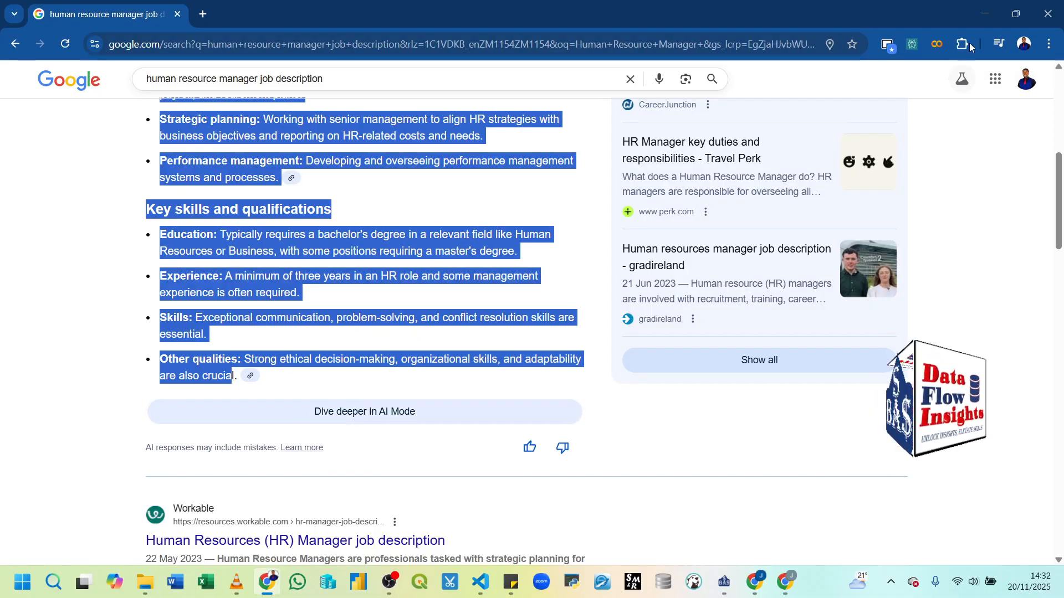
pyautogui.click(984, 13)
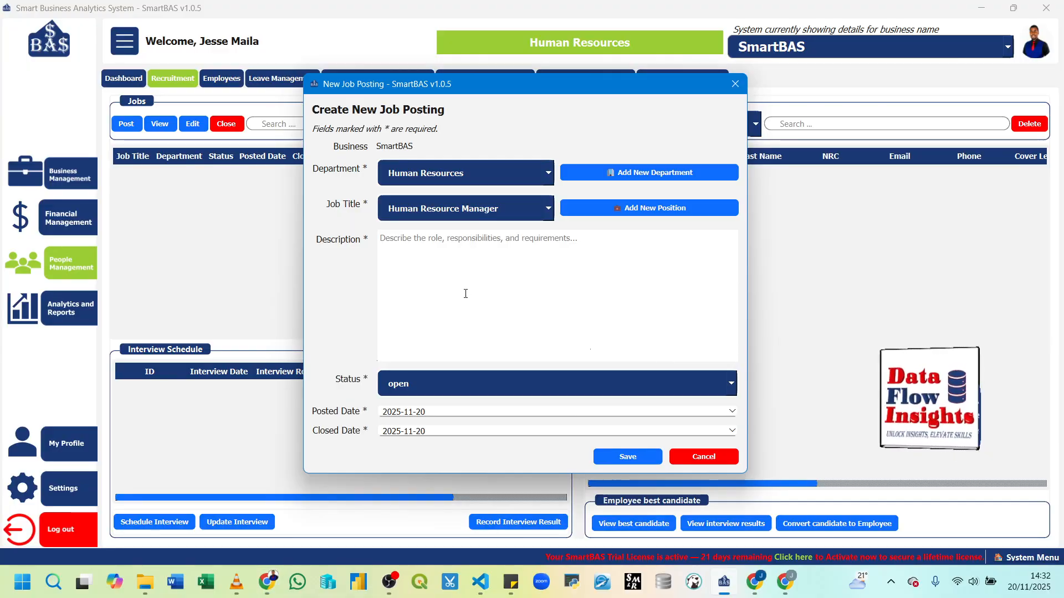
# Step: Paste the copied HR manager job description into the posting's Description box
pyautogui.click(466, 294)
pyautogui.hotkey('ctrl', 'v')
pyautogui.scroll(10, 533, 282)
pyautogui.scroll(-10, 533, 282)
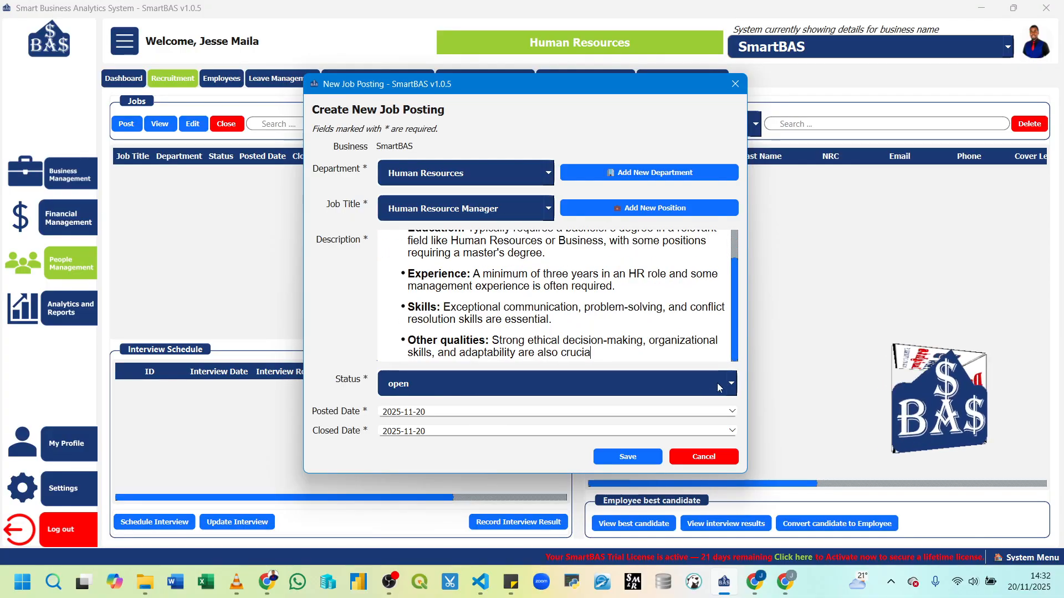
# Step: Keep posted date 2025-11-20, set closing date 2025-11-28, and save the posting
pyautogui.click(732, 413)
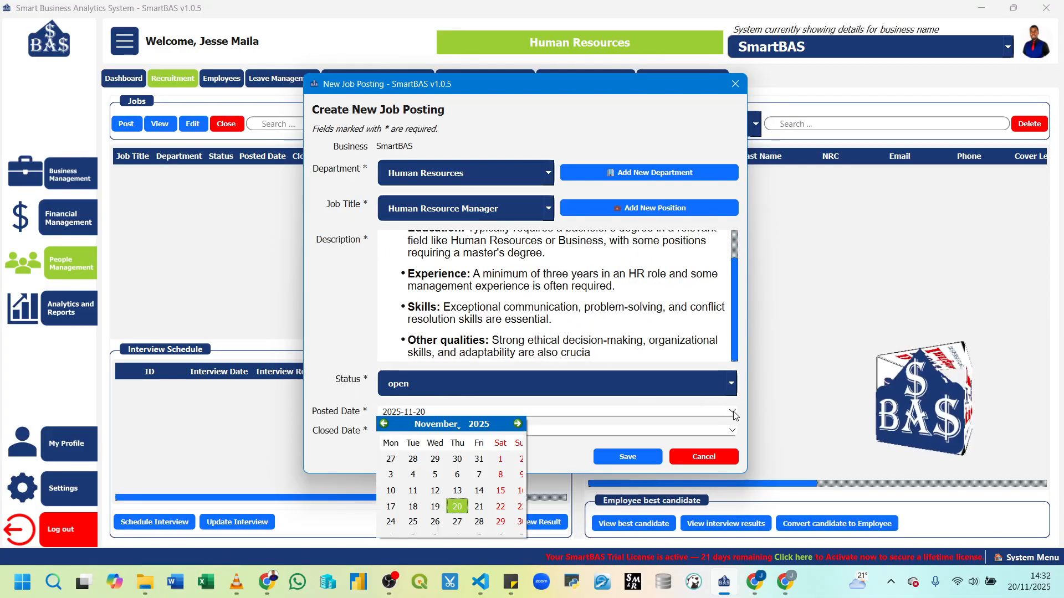
pyautogui.click(459, 507)
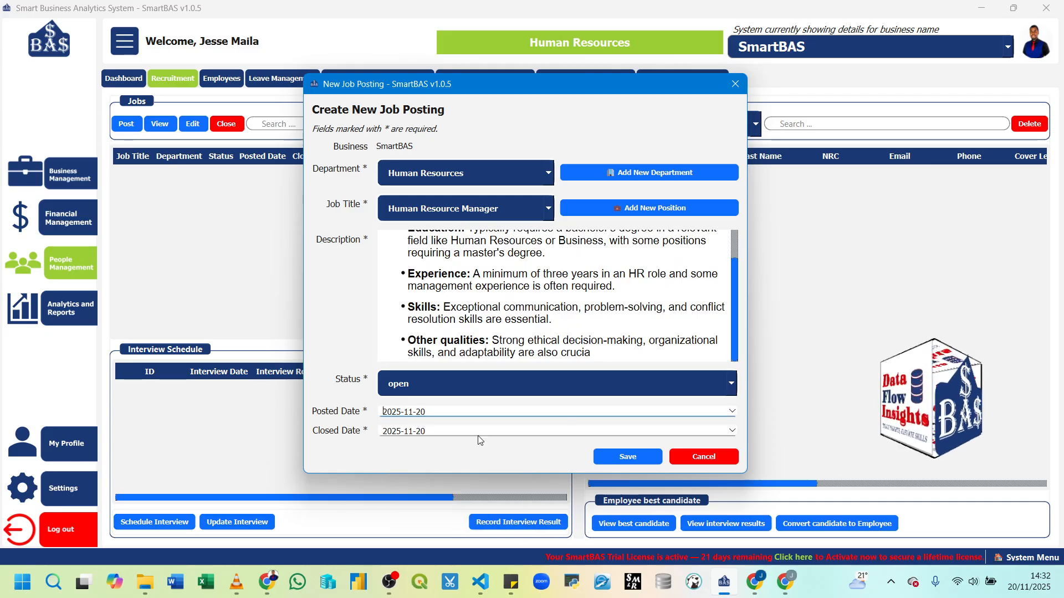
pyautogui.click(732, 431)
pyautogui.scroll(-2, 485, 544)
pyautogui.scroll(2, 483, 541)
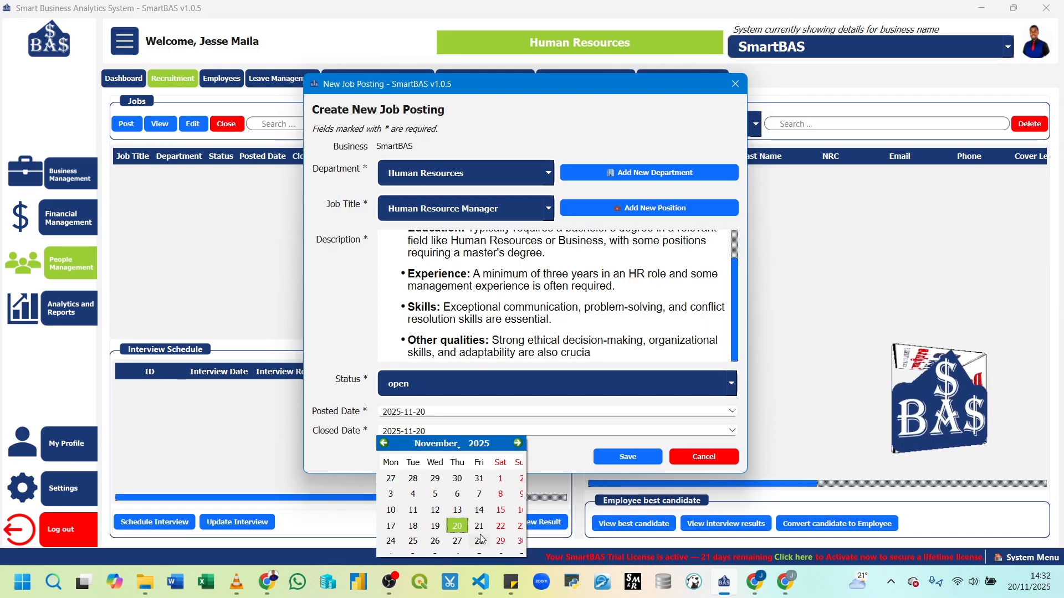
pyautogui.click(479, 540)
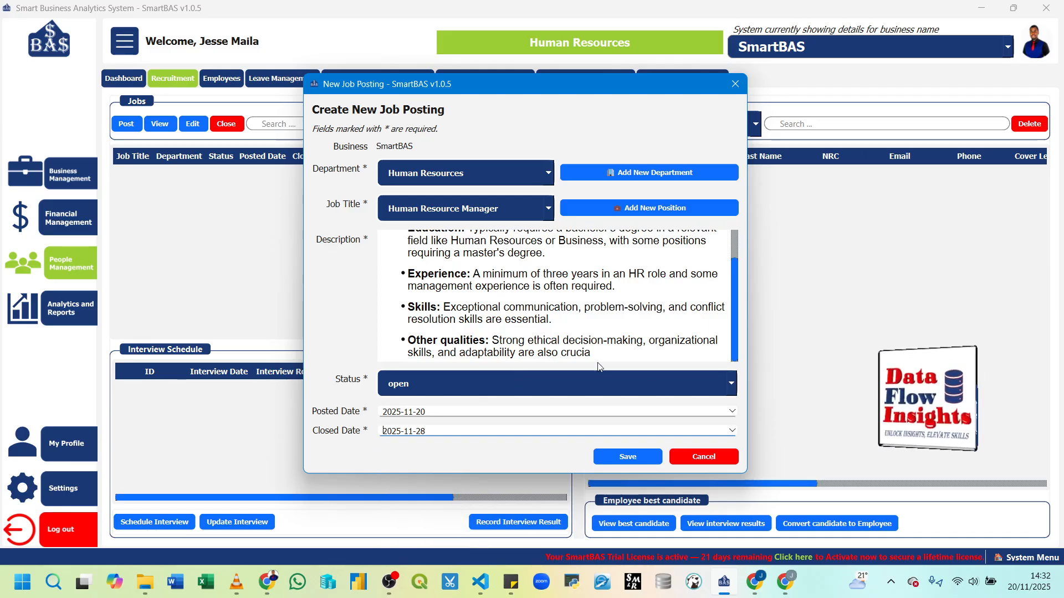
pyautogui.click(635, 460)
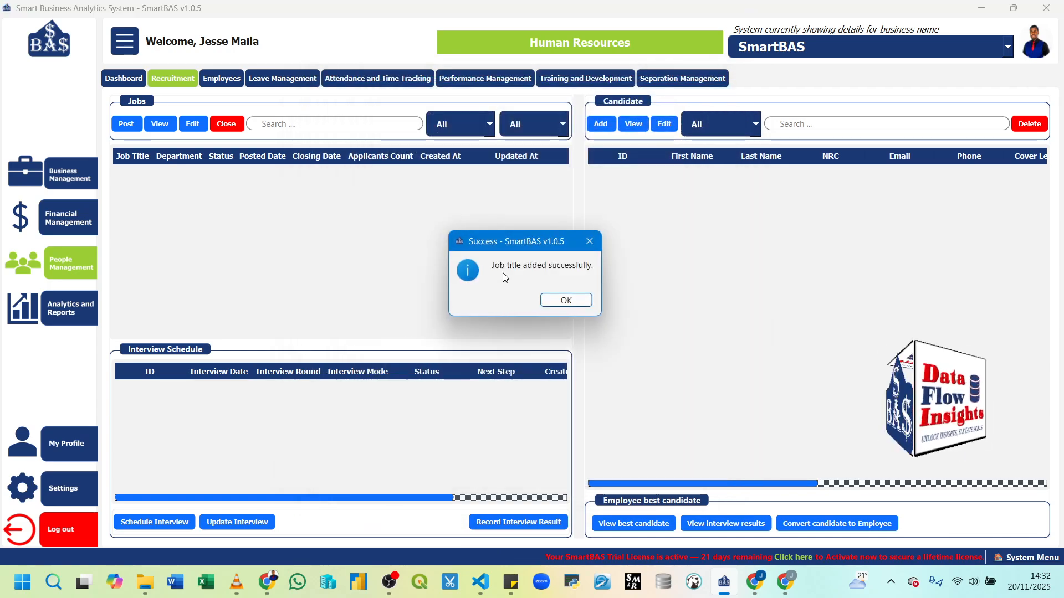
pyautogui.click(566, 301)
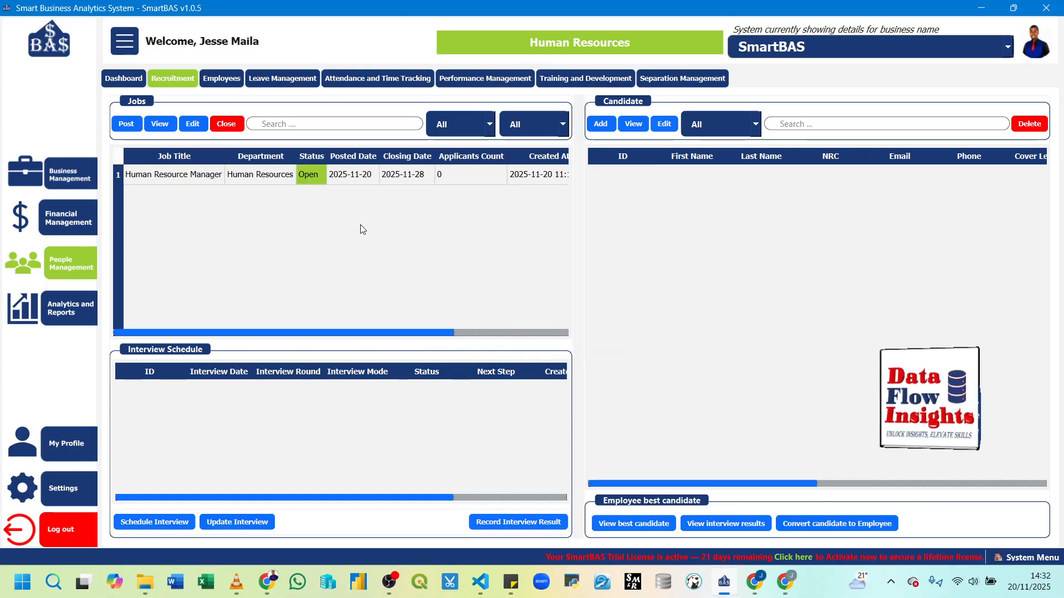
pyautogui.moveTo(349, 327); pyautogui.dragTo(297, 327)
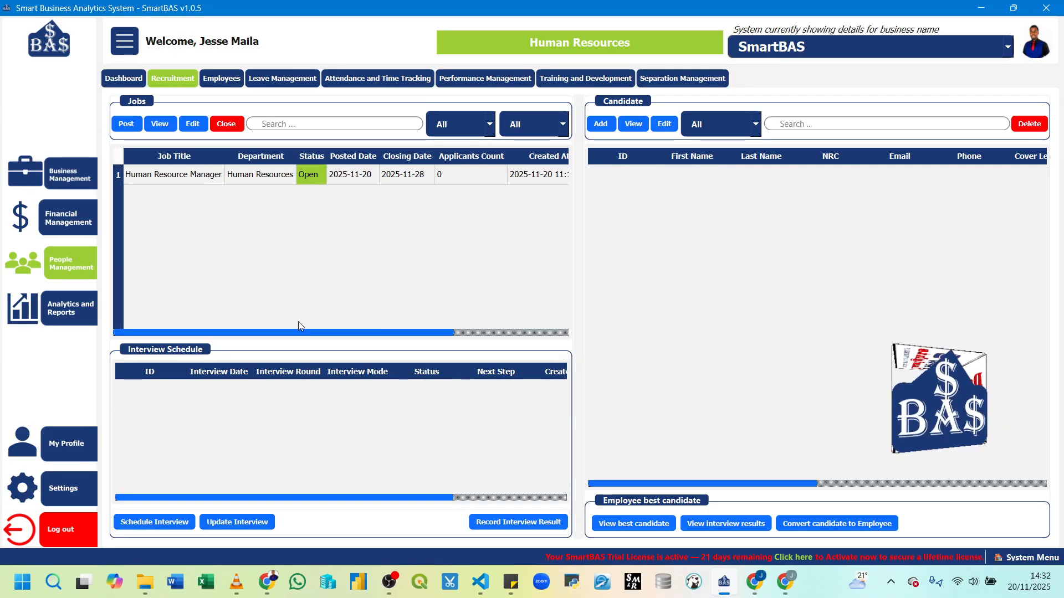
pyautogui.click(275, 175)
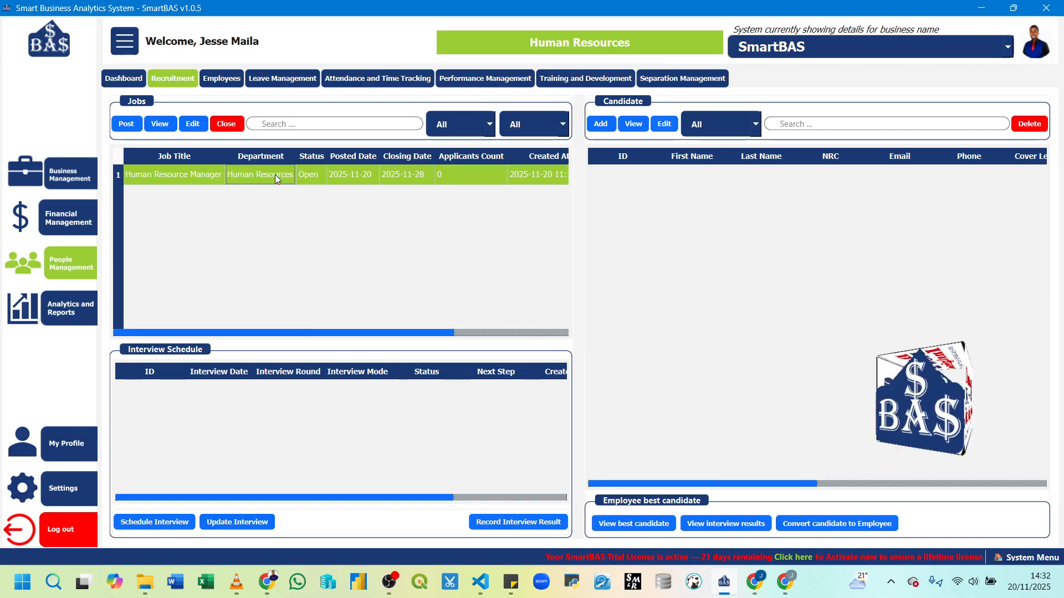
pyautogui.click(164, 126)
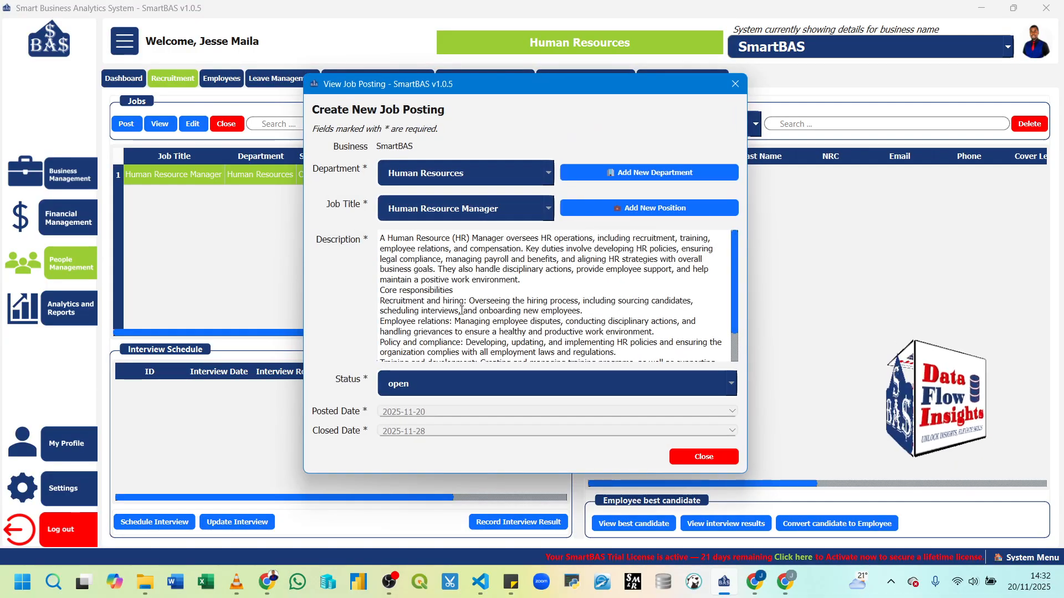
pyautogui.scroll(-3, 560, 295)
pyautogui.scroll(3, 559, 295)
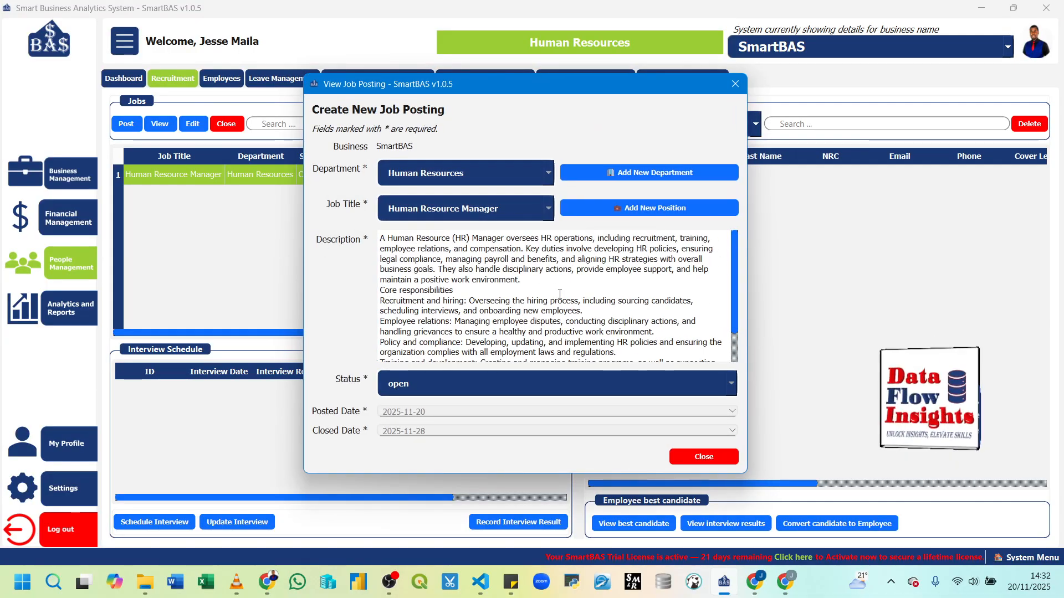
pyautogui.scroll(-3, 559, 295)
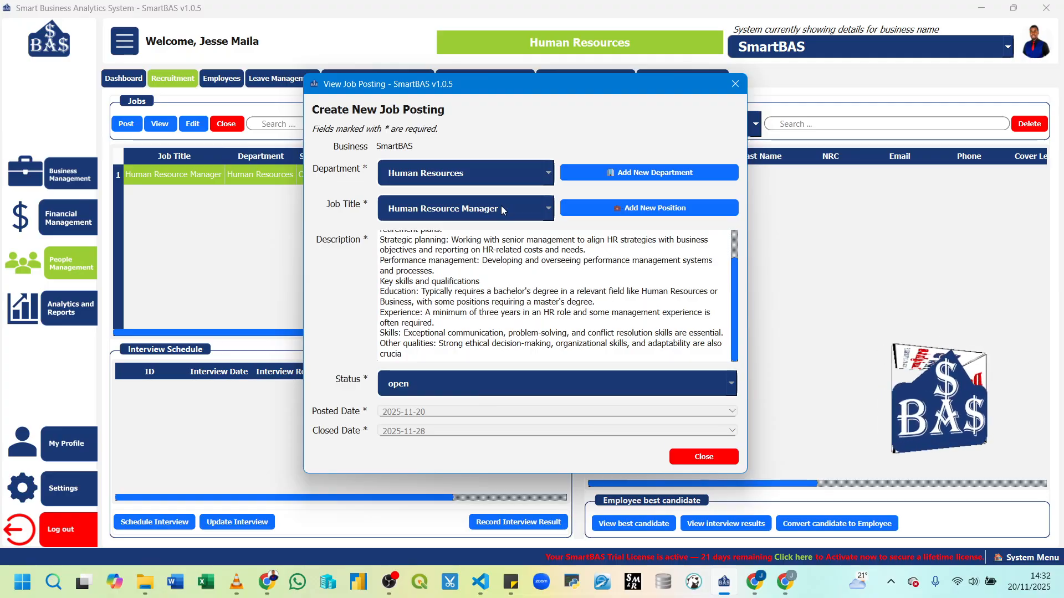
pyautogui.click(692, 462)
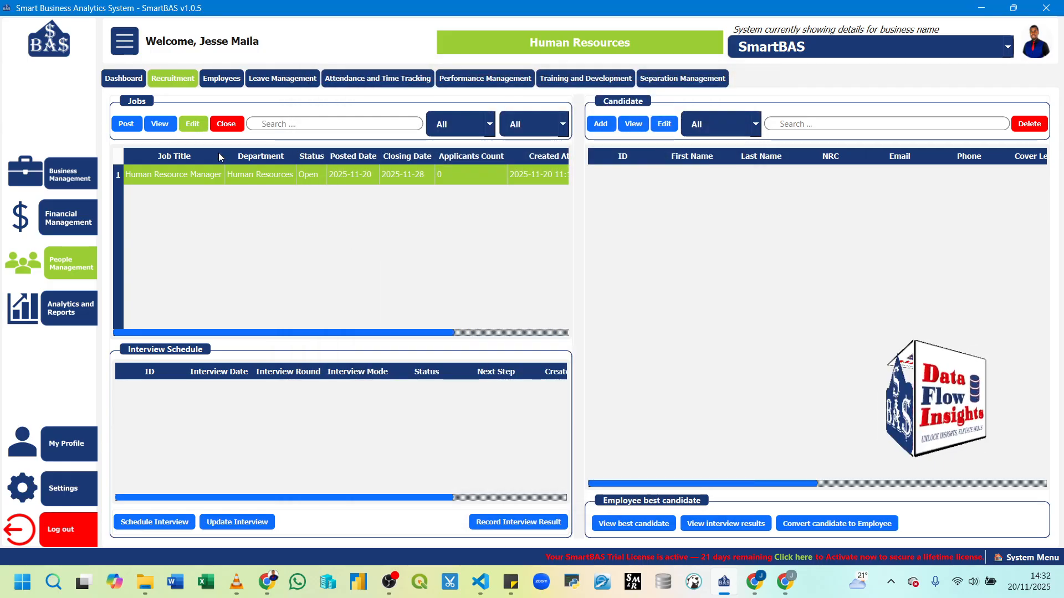
# Step: Update the Human Resource Manager posting without changes and reselect its row in the Jobs list
pyautogui.click(192, 124)
pyautogui.scroll(-5, 466, 278)
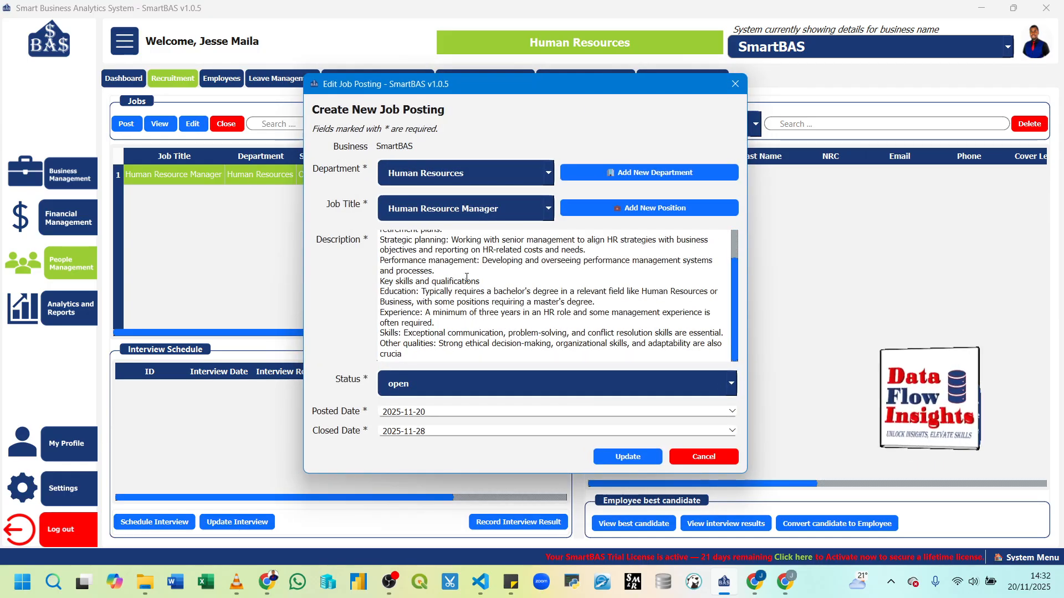
pyautogui.click(549, 174)
pyautogui.click(549, 176)
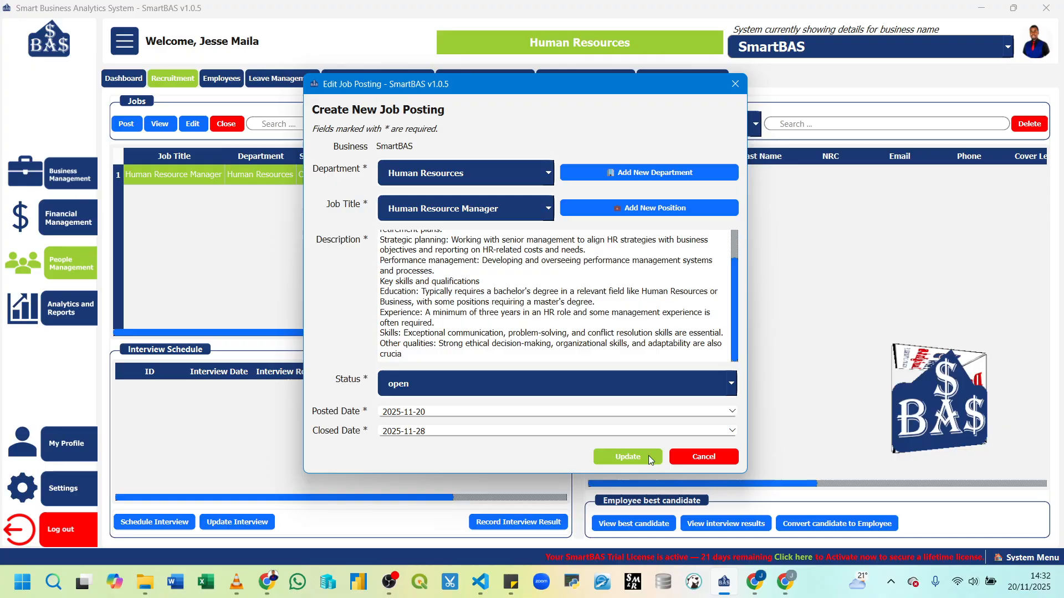
pyautogui.click(649, 458)
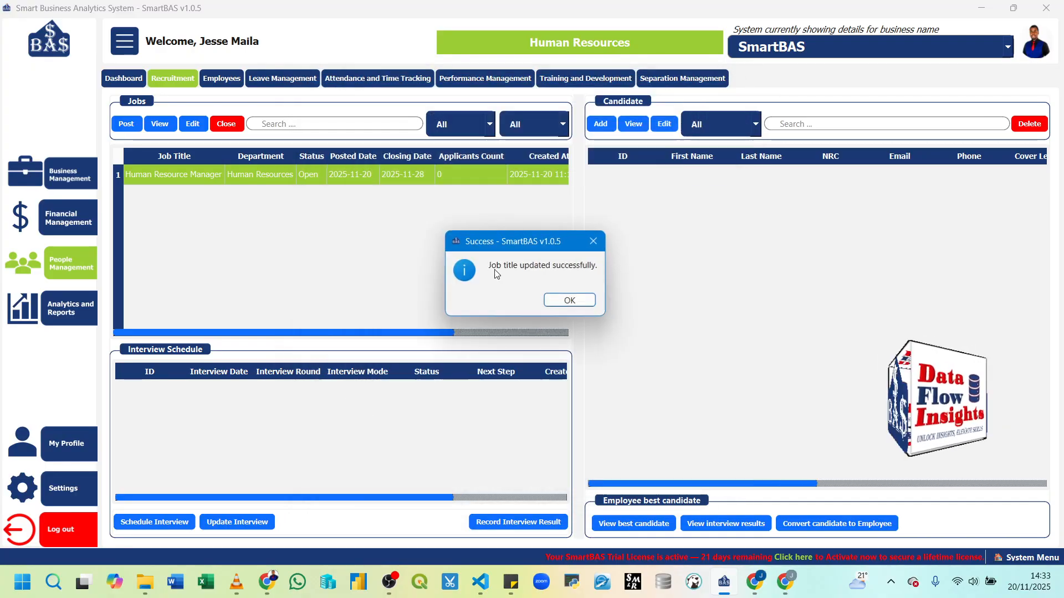
pyautogui.click(570, 308)
pyautogui.click(237, 175)
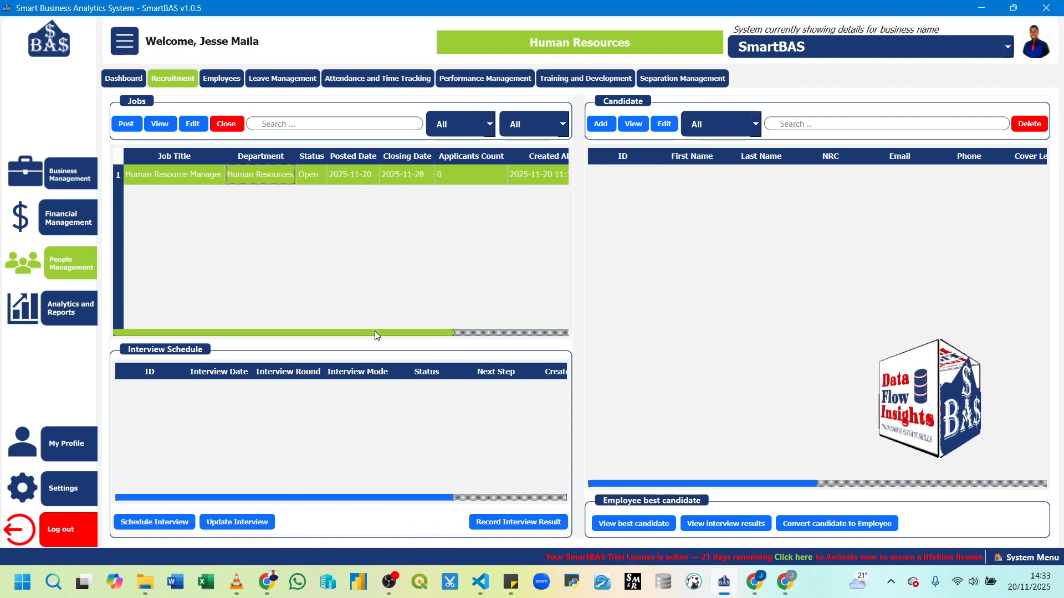
pyautogui.moveTo(375, 331); pyautogui.dragTo(244, 325)
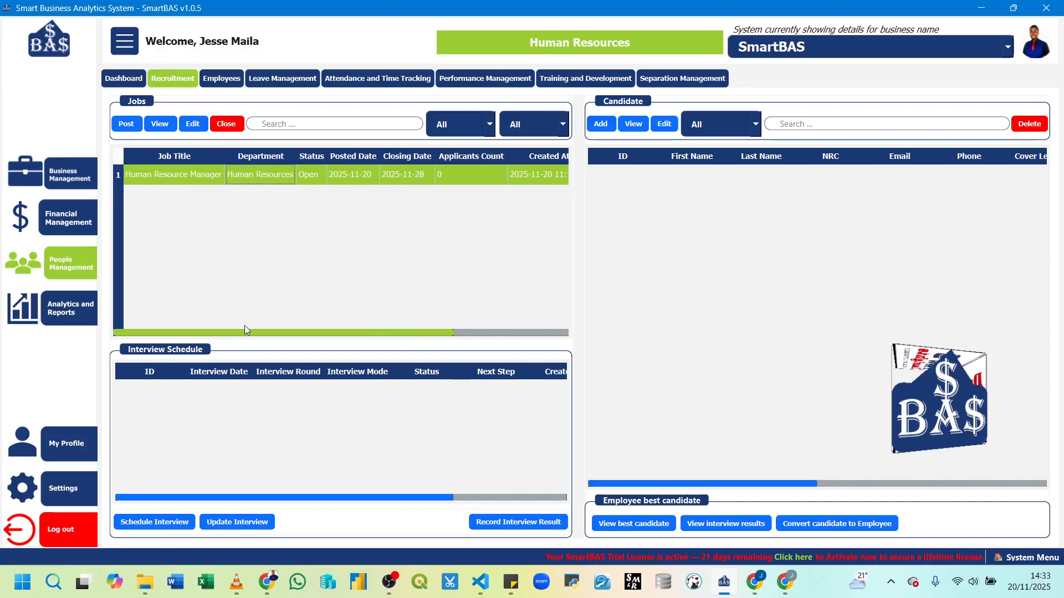
pyautogui.click(481, 131)
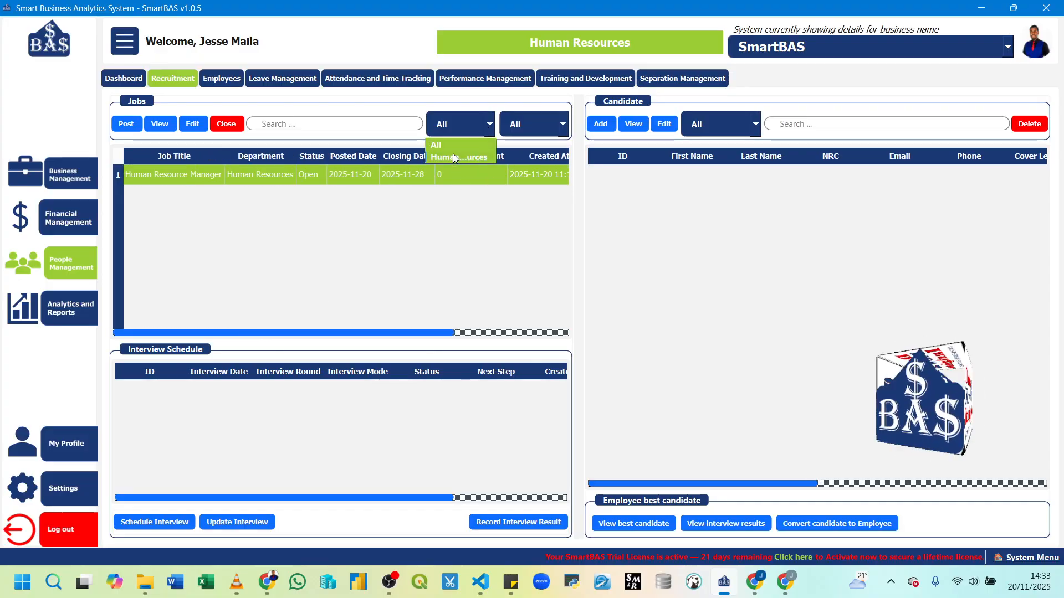
pyautogui.click(541, 288)
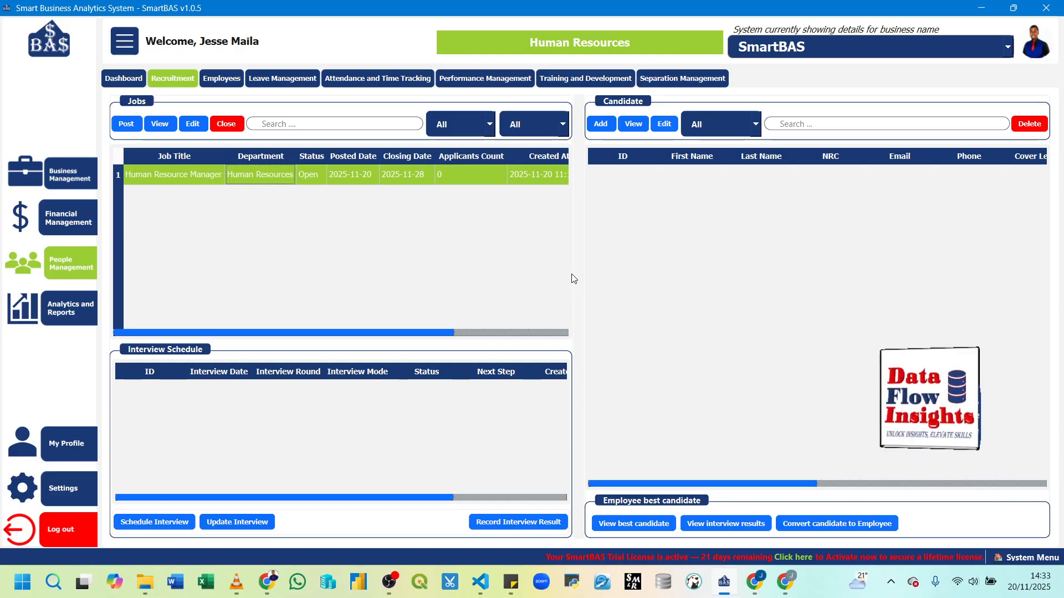
pyautogui.moveTo(575, 272); pyautogui.dragTo(1009, 273)
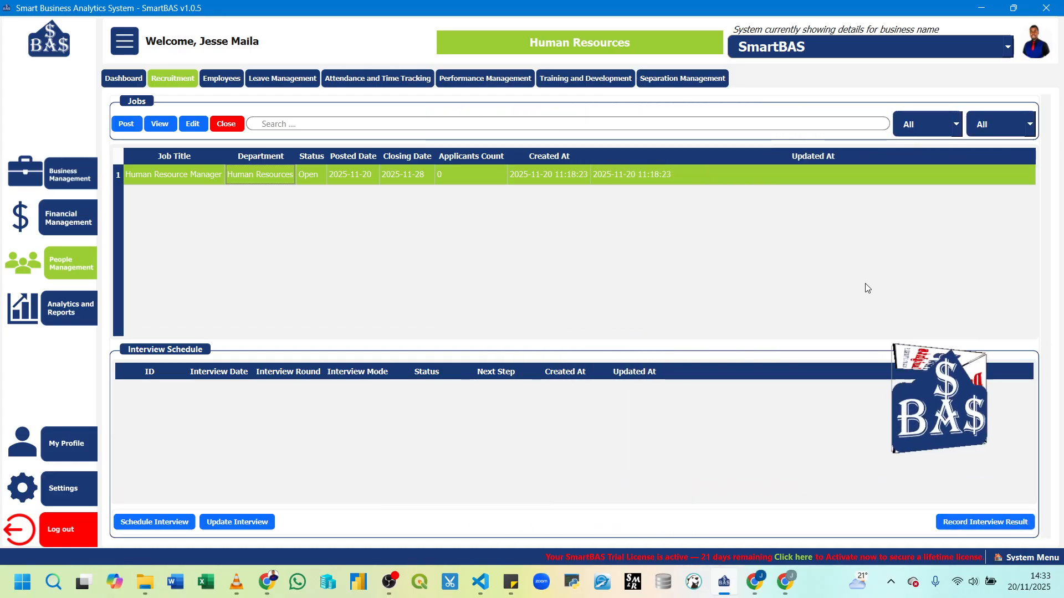
pyautogui.click(953, 129)
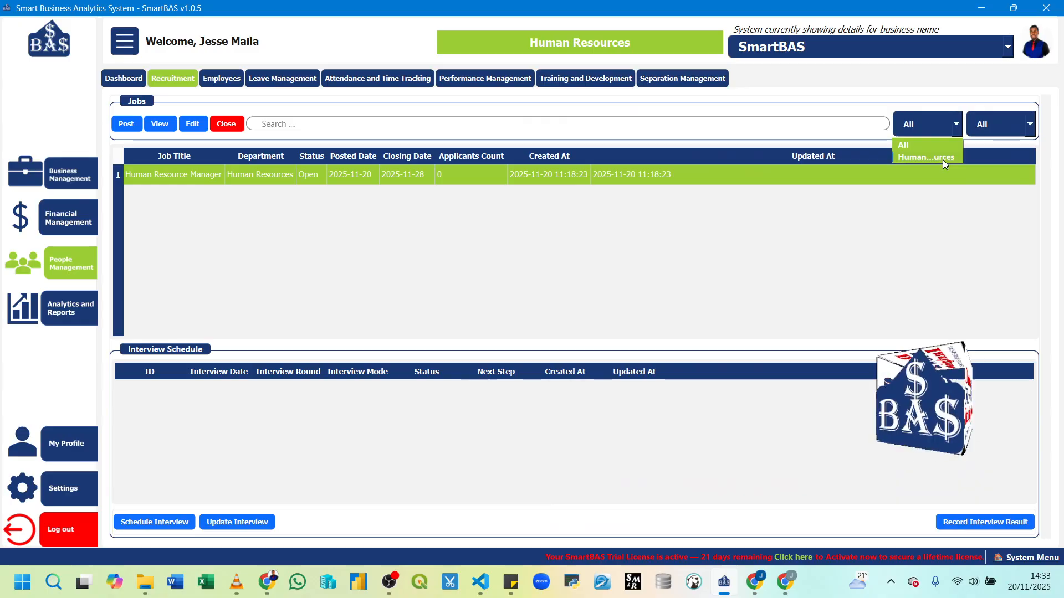
pyautogui.click(1028, 124)
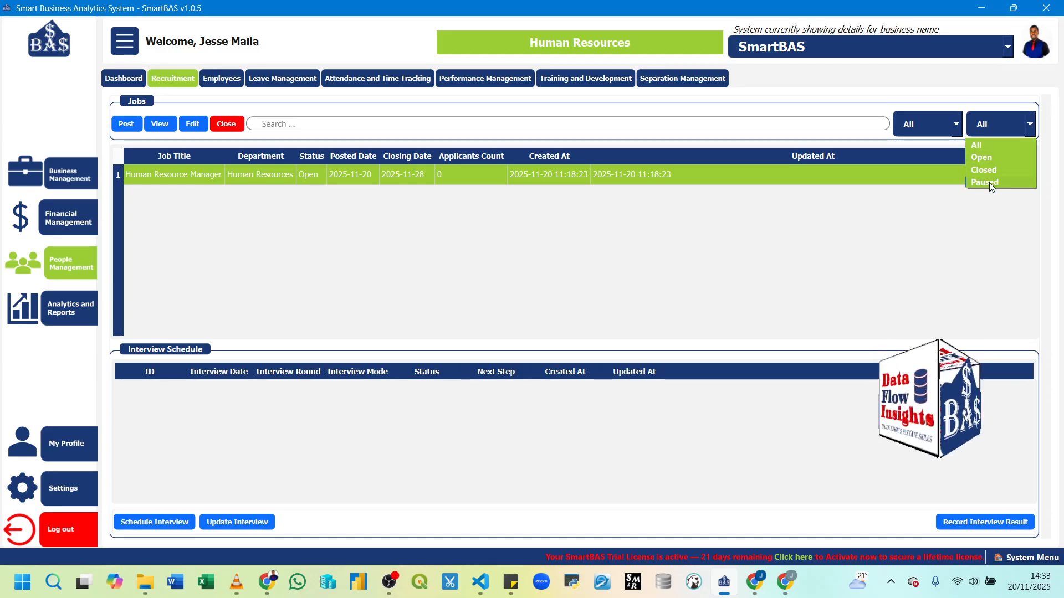
pyautogui.click(989, 181)
pyautogui.click(990, 129)
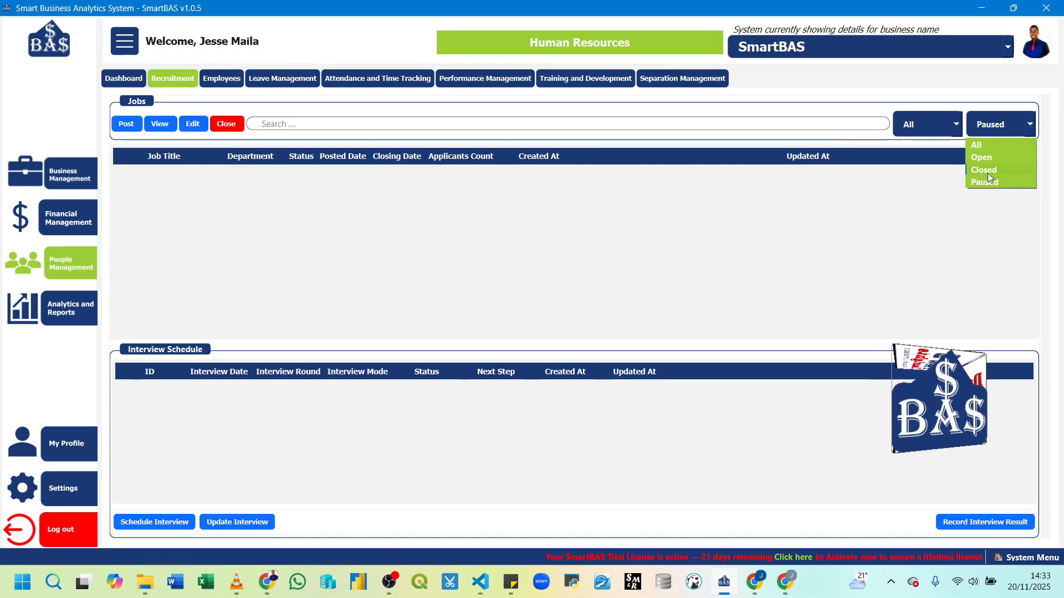
pyautogui.click(985, 146)
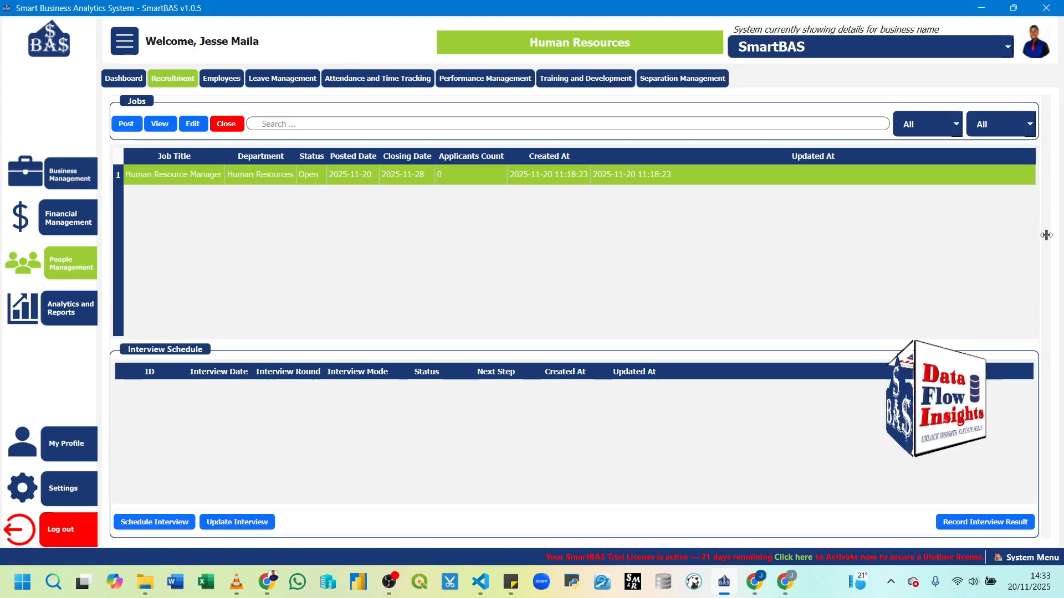
pyautogui.moveTo(997, 237); pyautogui.dragTo(548, 290)
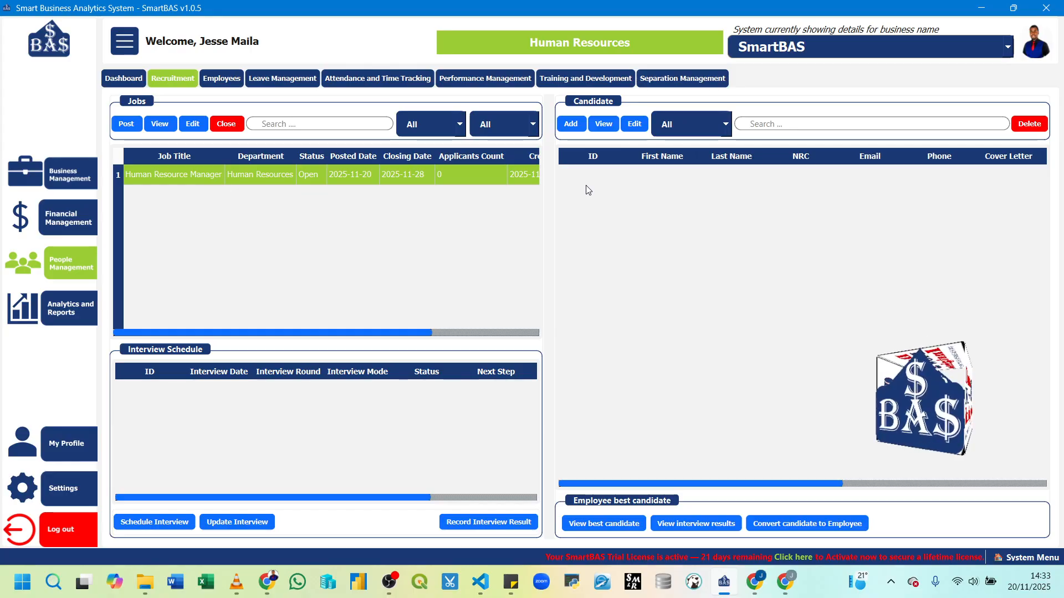
# Step: Add a candidate for the Human Resource Manager job, reposition the form, and focus First Name
pyautogui.click(572, 129)
pyautogui.moveTo(557, 119); pyautogui.dragTo(381, 132)
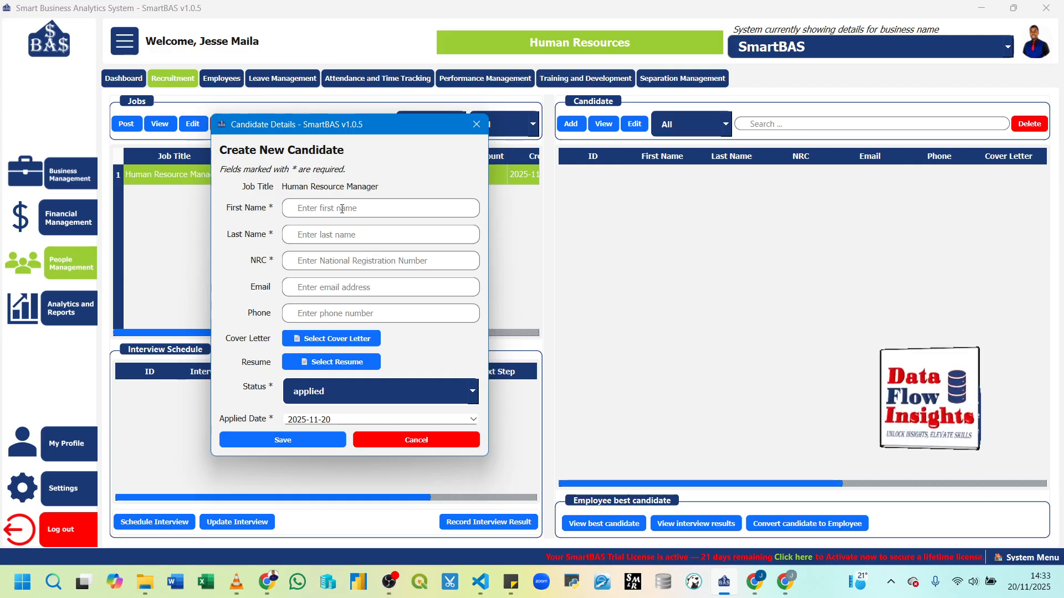
pyautogui.moveTo(349, 128); pyautogui.dragTo(409, 128)
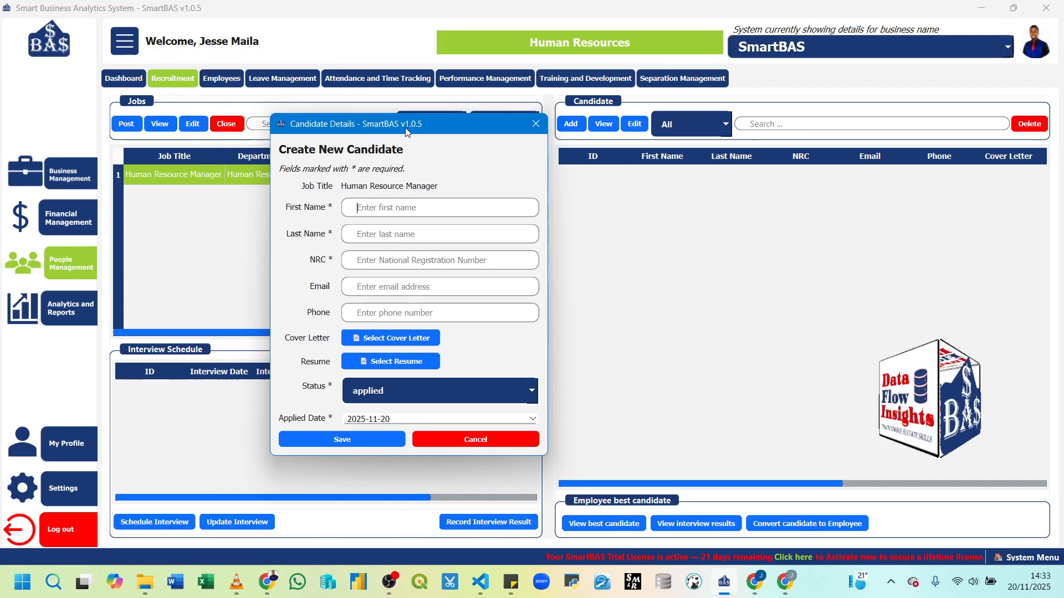
pyautogui.click(384, 213)
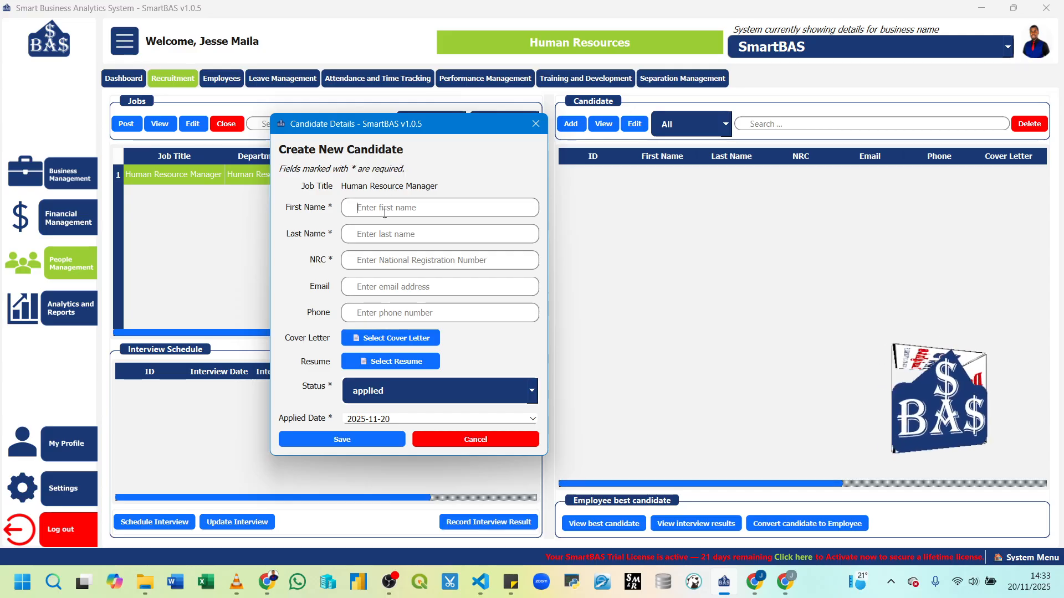